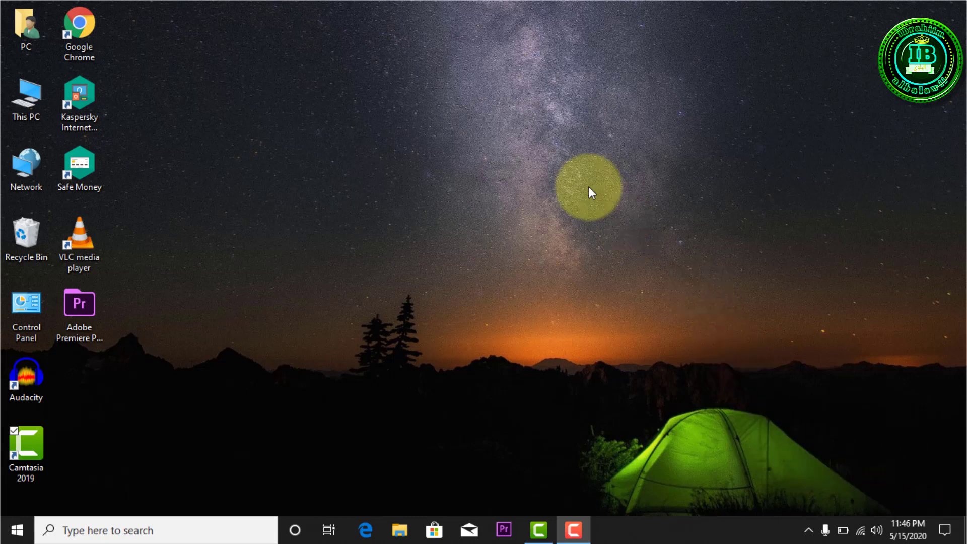
# Step: Refresh the desktop, launch Chrome and search Google for 'filmora.wondershare'
pyautogui.rightClick(448, 158)
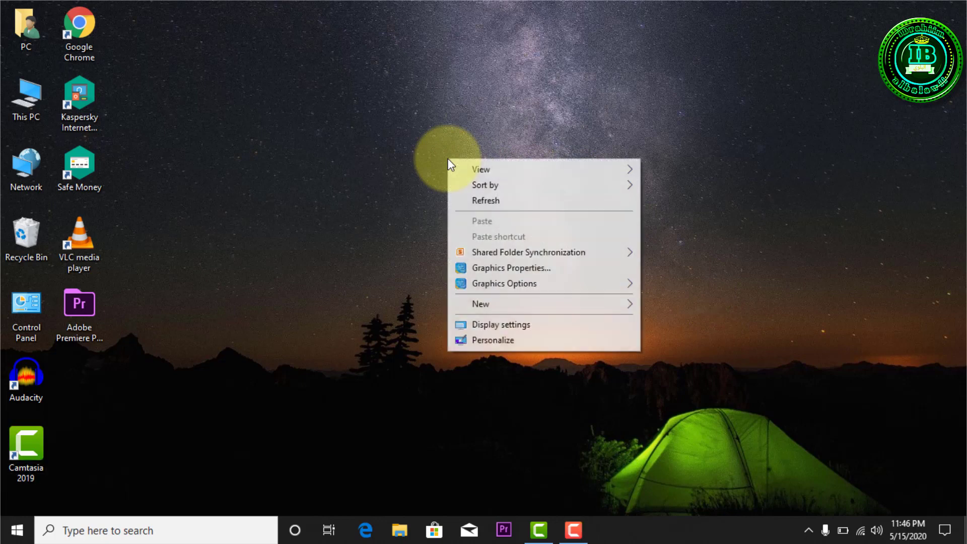
pyautogui.click(475, 197)
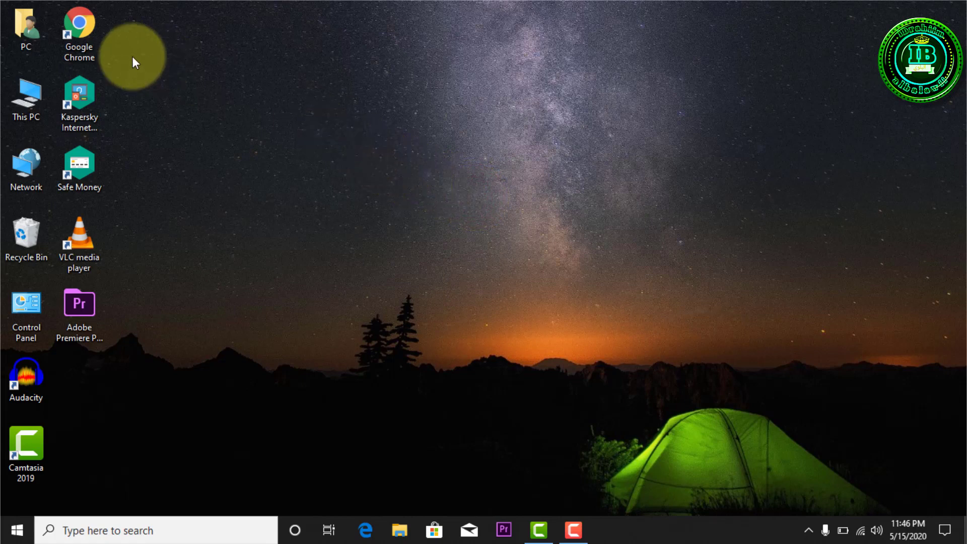
pyautogui.click(86, 27)
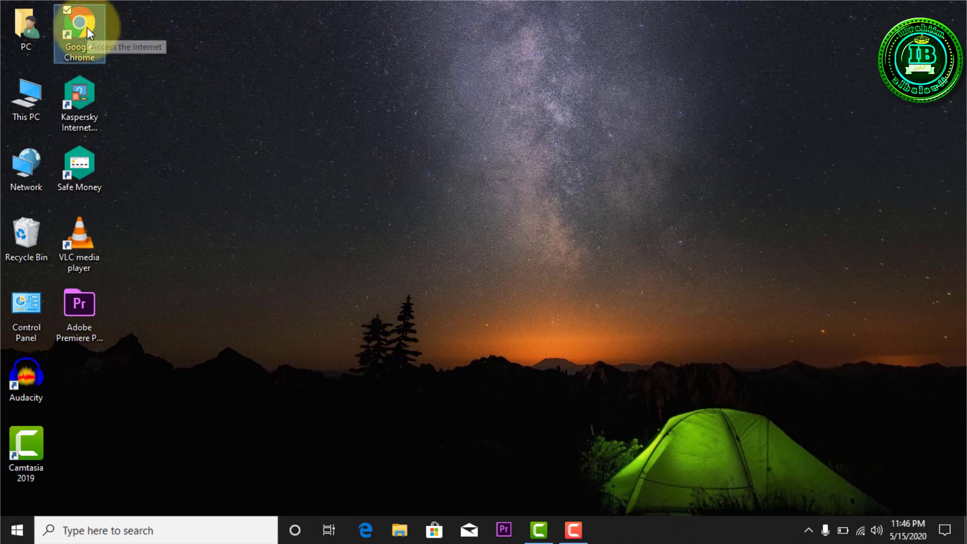
pyautogui.doubleClick(86, 27)
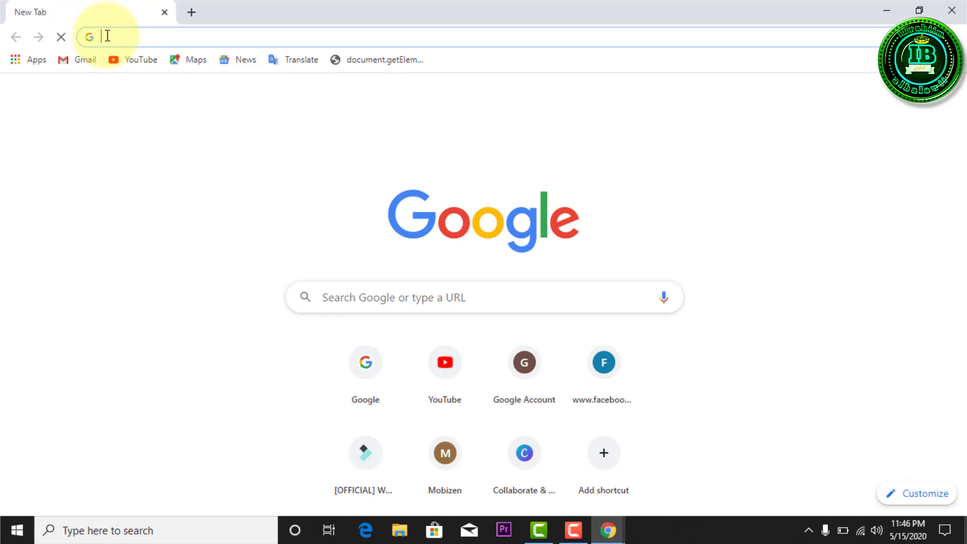
pyautogui.write('fi')
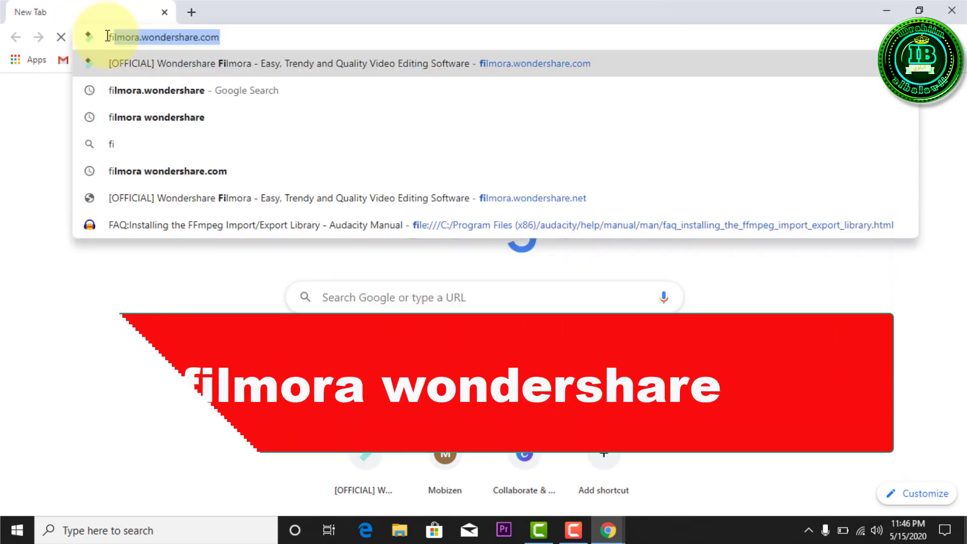
pyautogui.write('lmora')
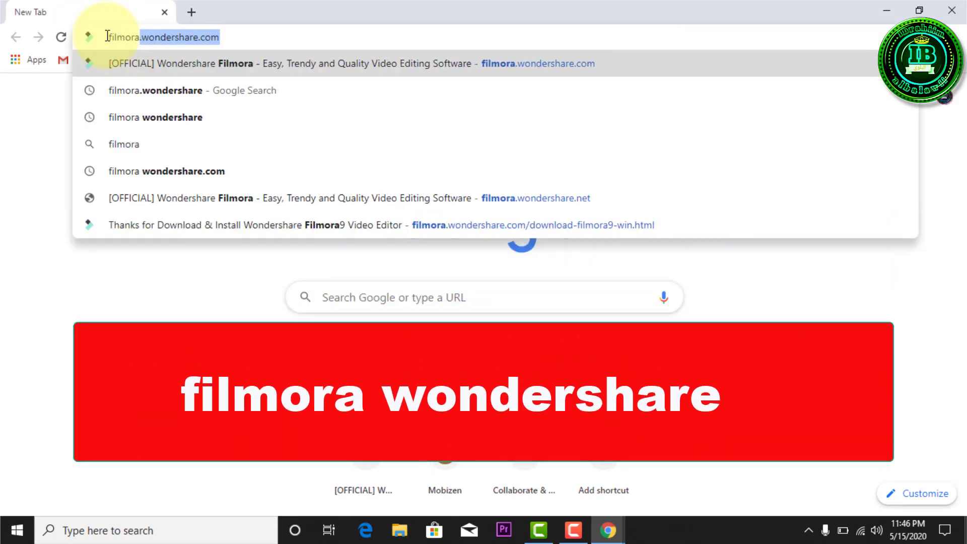
pyautogui.press('Down')
pyautogui.press('Return')
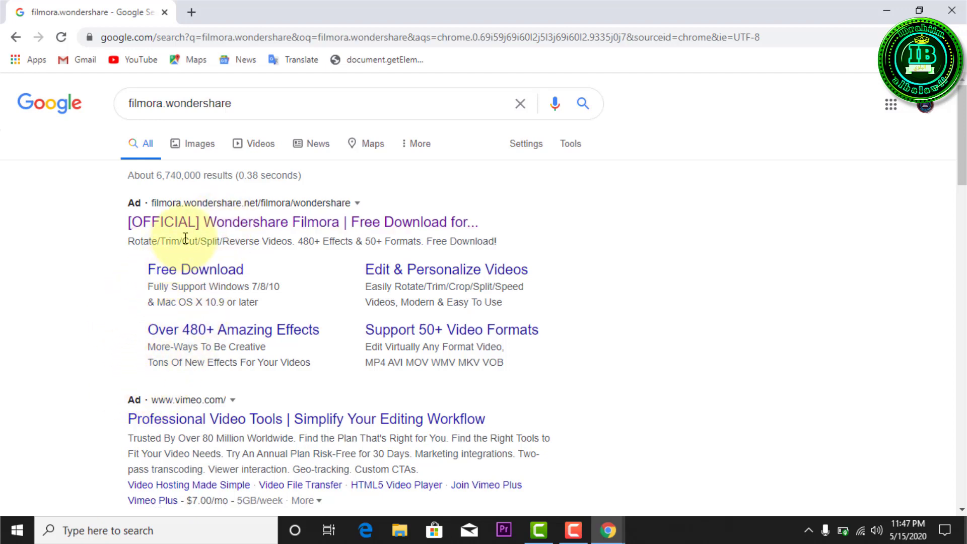
# Step: Open the official Wondershare Filmora result and download the Windows setup installer
pyautogui.click(252, 214)
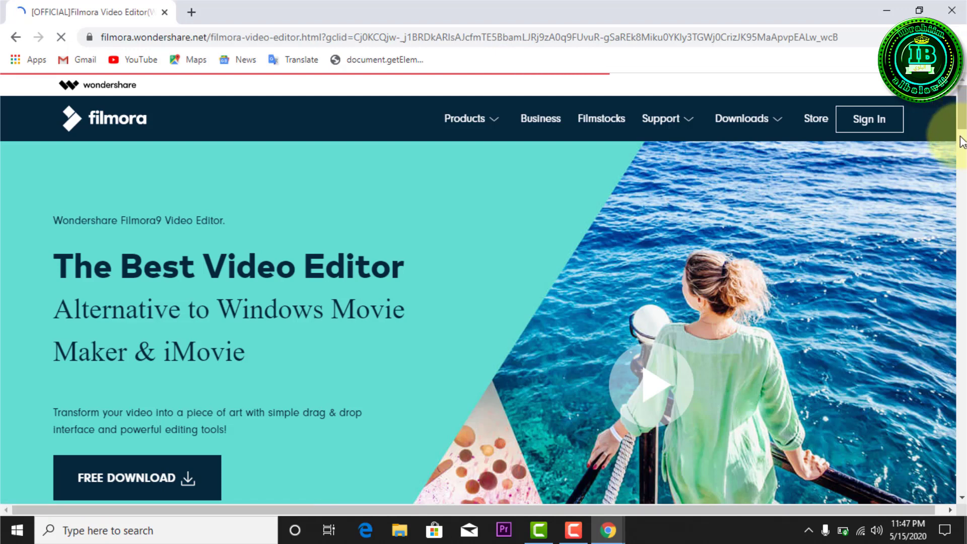
pyautogui.scroll(-6, 963, 147)
pyautogui.moveTo(963, 151); pyautogui.dragTo(962, 142)
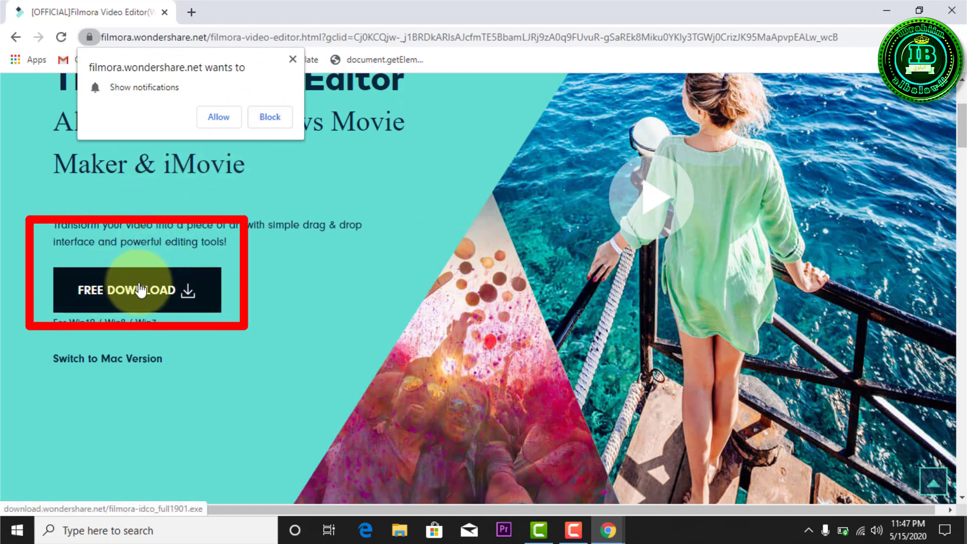
pyautogui.click(173, 292)
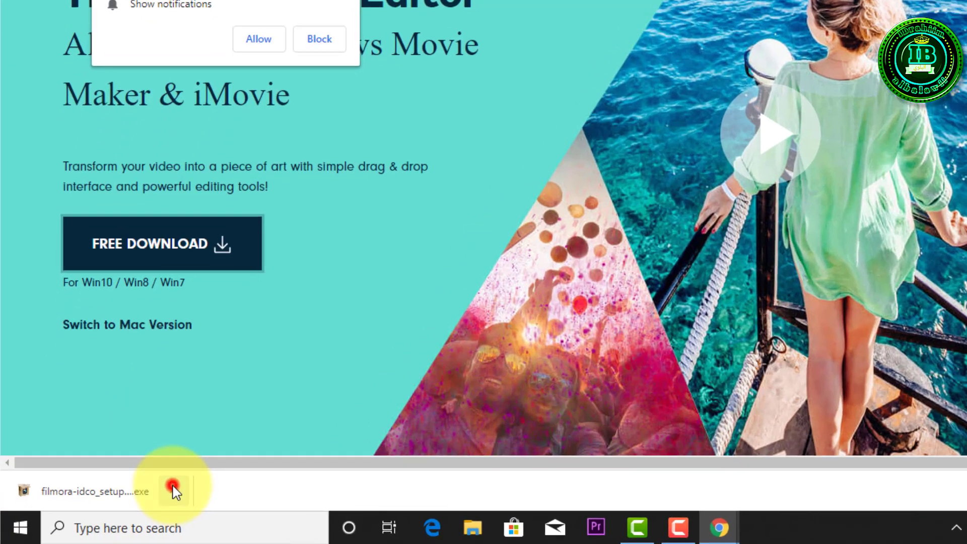
# Step: Show the downloaded Filmora setup .exe in the Downloads folder and run it
pyautogui.click(146, 495)
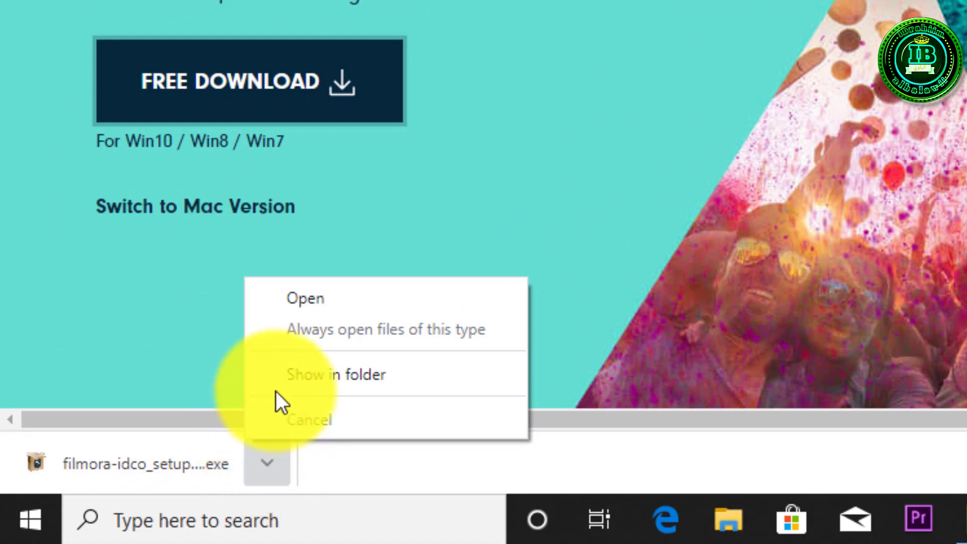
pyautogui.click(337, 375)
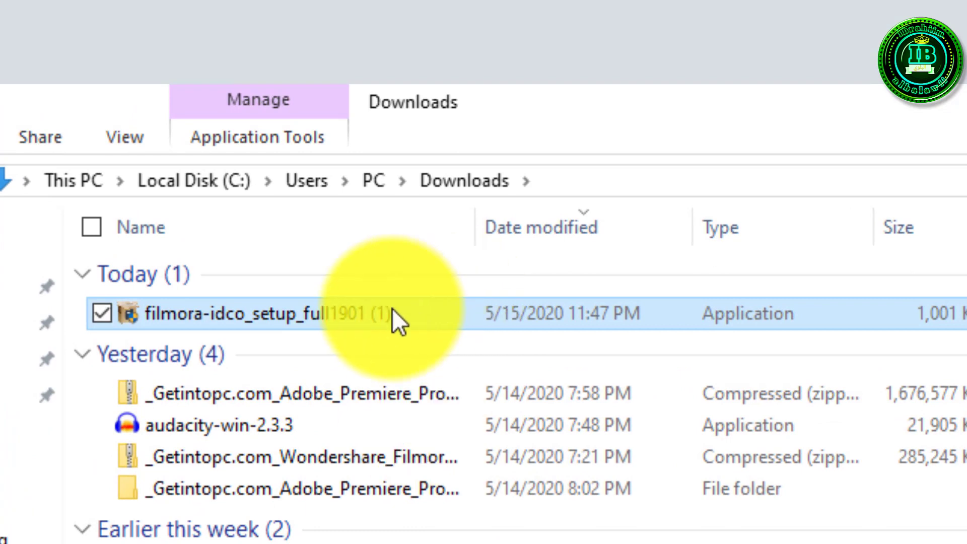
pyautogui.moveTo(419, 302)
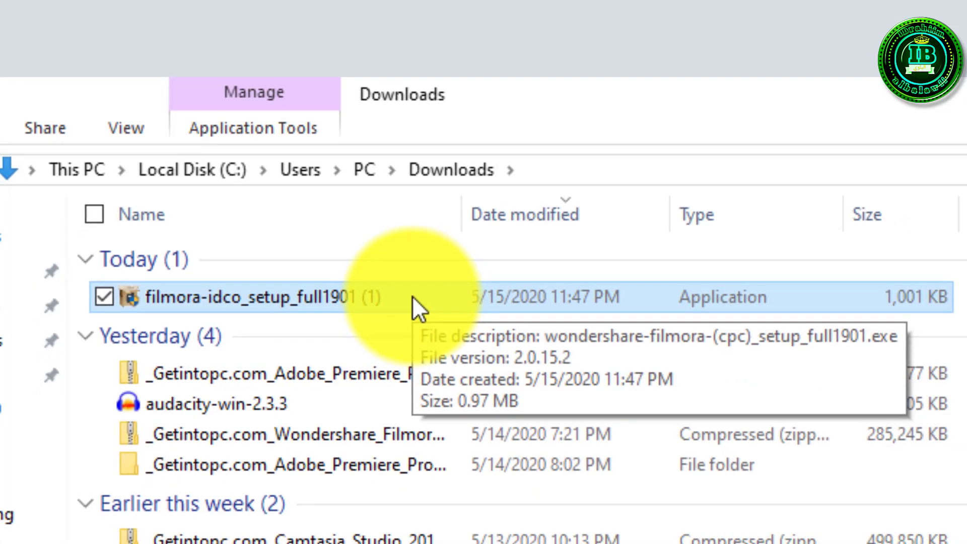
pyautogui.doubleClick(283, 109)
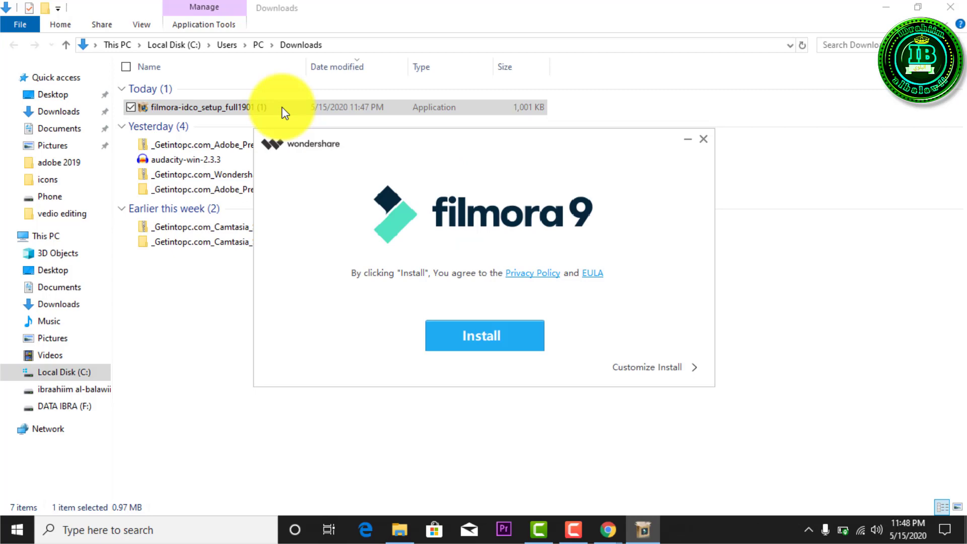
# Step: Install Filmora9 over the existing copy, then close the Downloads and both Chrome windows
pyautogui.click(467, 347)
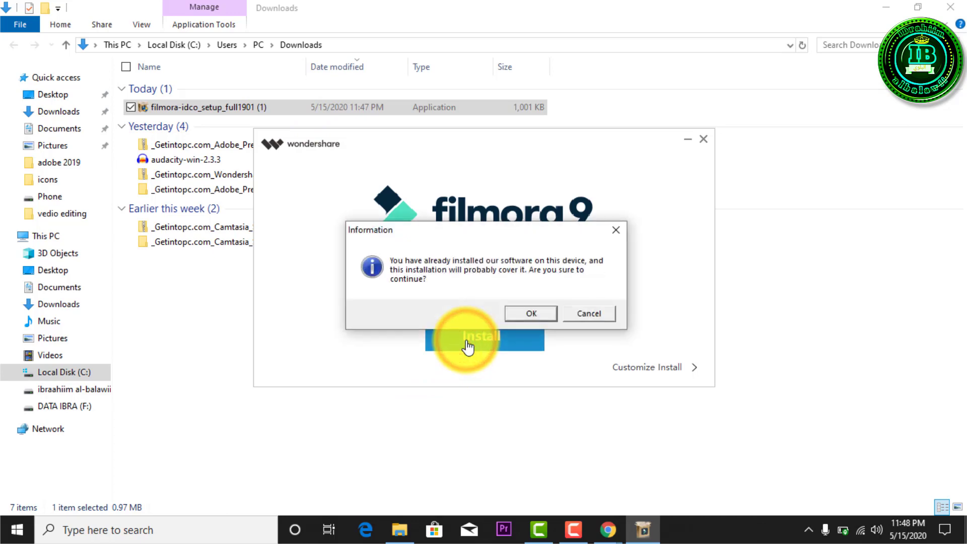
pyautogui.click(533, 315)
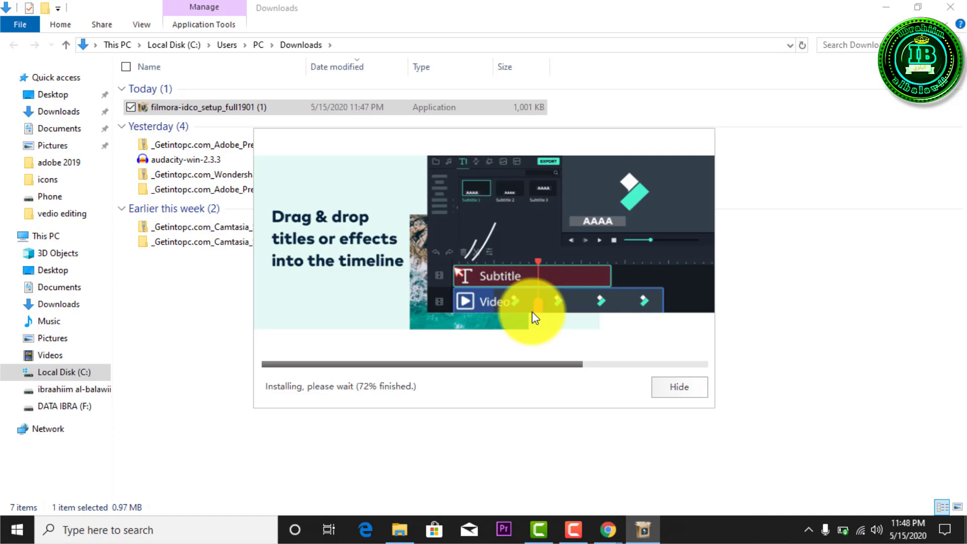
pyautogui.click(951, 7)
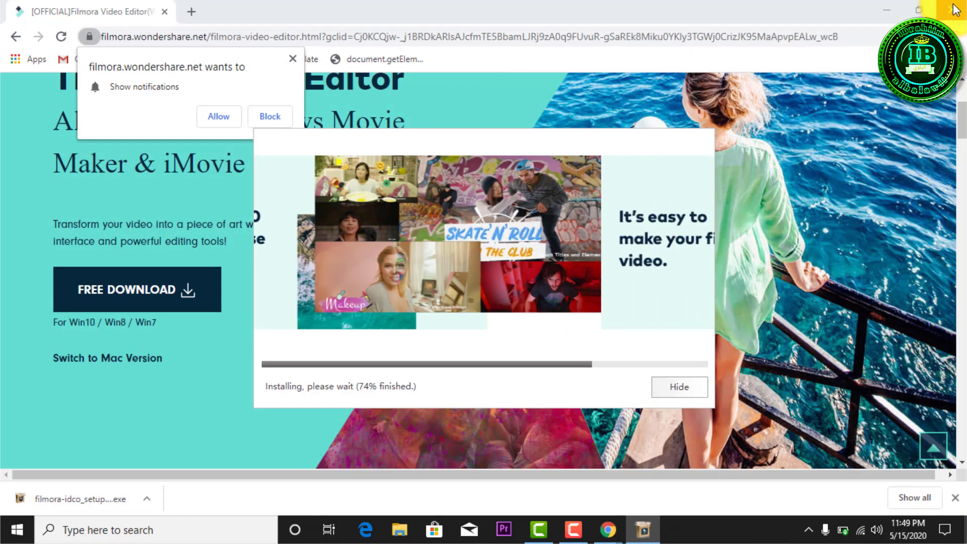
pyautogui.click(954, 9)
pyautogui.click(955, 9)
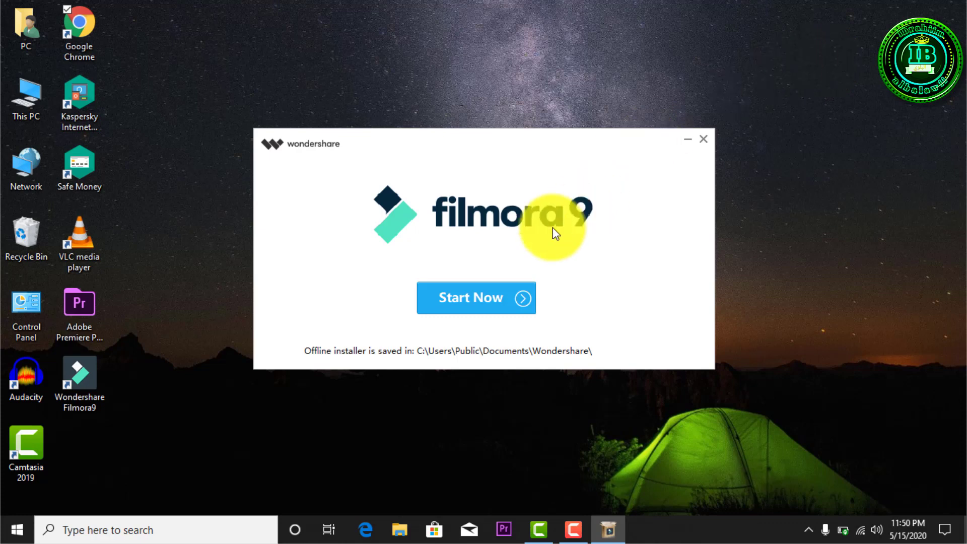
# Step: Start Filmora9, dismiss the hardware and graphics card warnings, and close the Chrome thank-you page
pyautogui.click(458, 301)
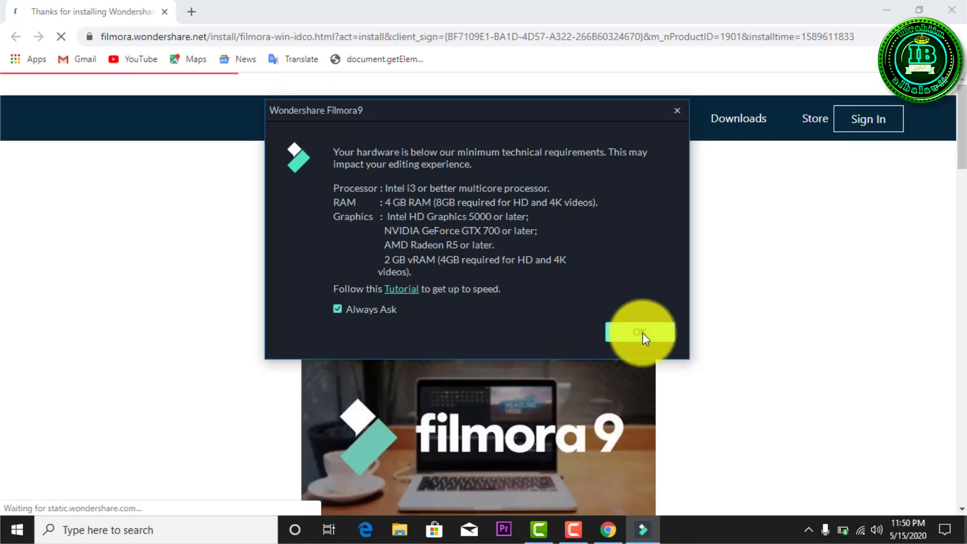
pyautogui.click(637, 333)
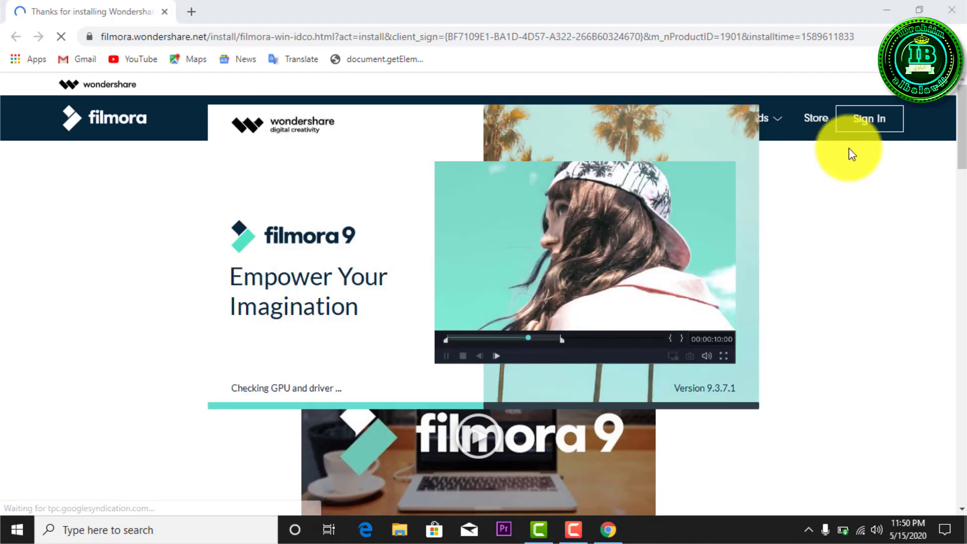
pyautogui.click(952, 10)
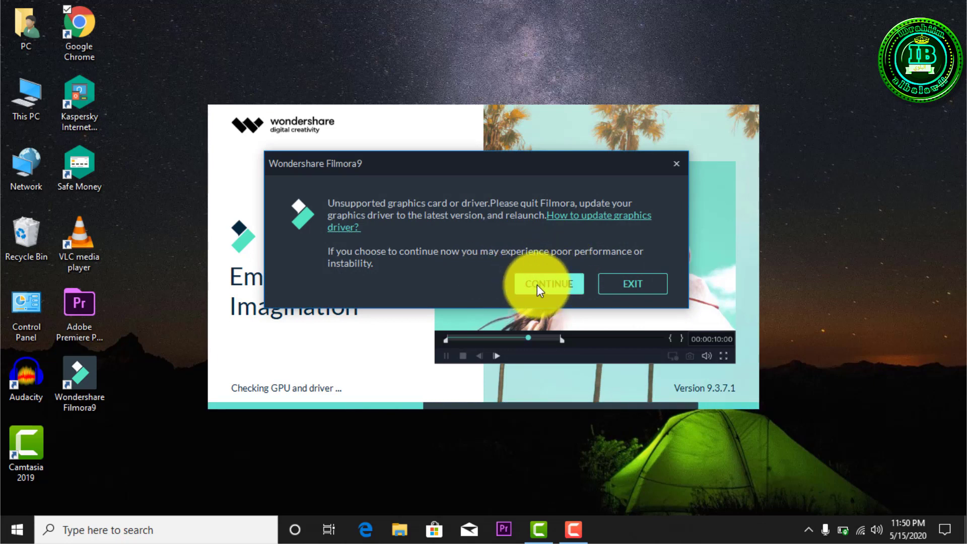
pyautogui.click(675, 161)
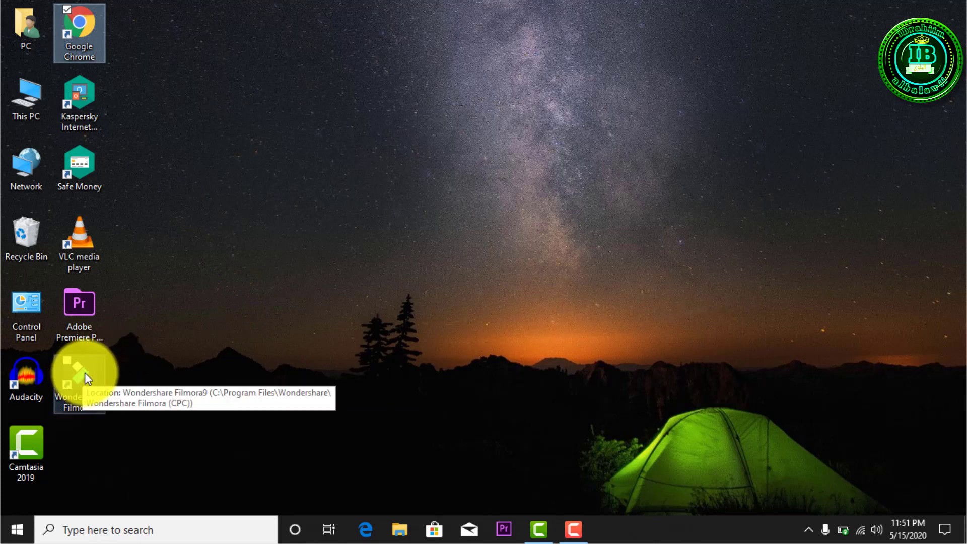
# Step: Relaunch Filmora9 from its desktop shortcut, acknowledge the hardware warning, then close the empty project
pyautogui.click(240, 273)
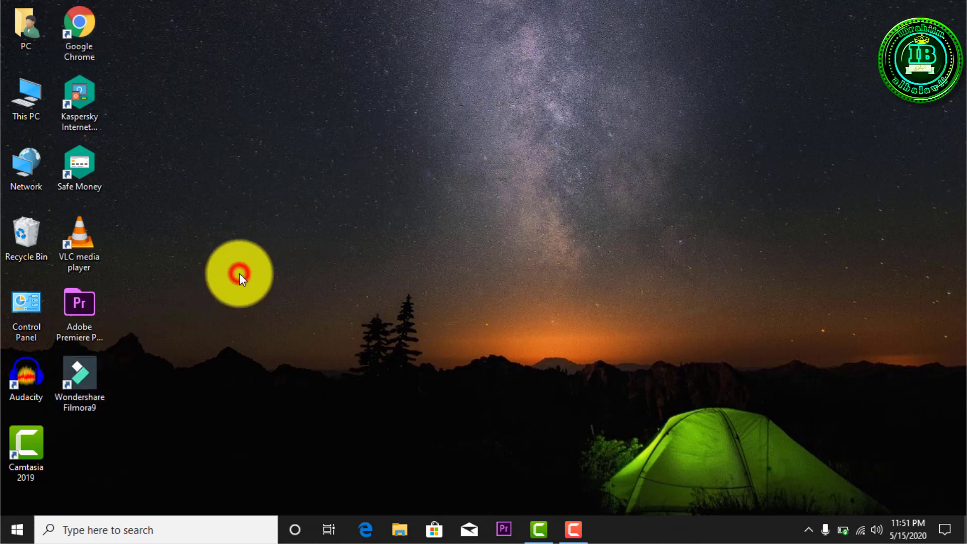
pyautogui.click(85, 367)
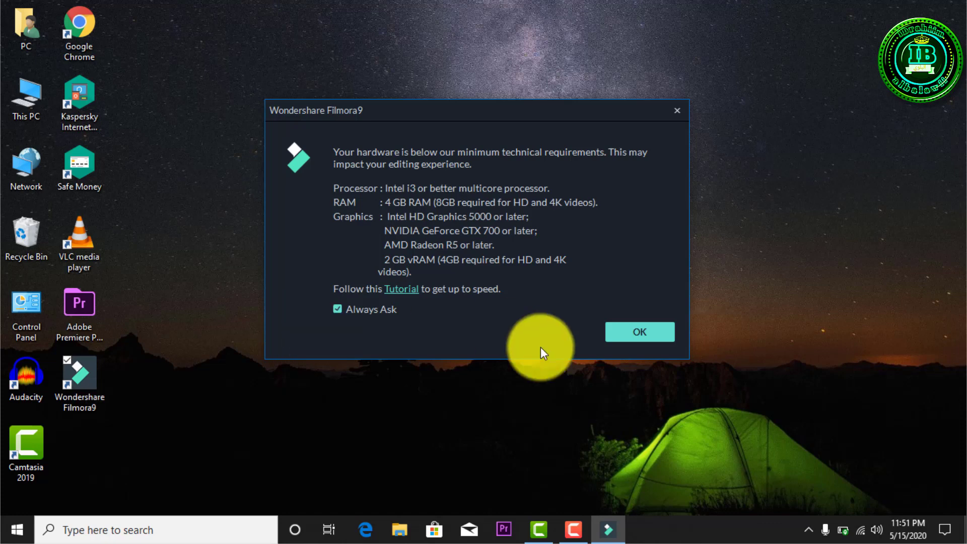
pyautogui.click(642, 332)
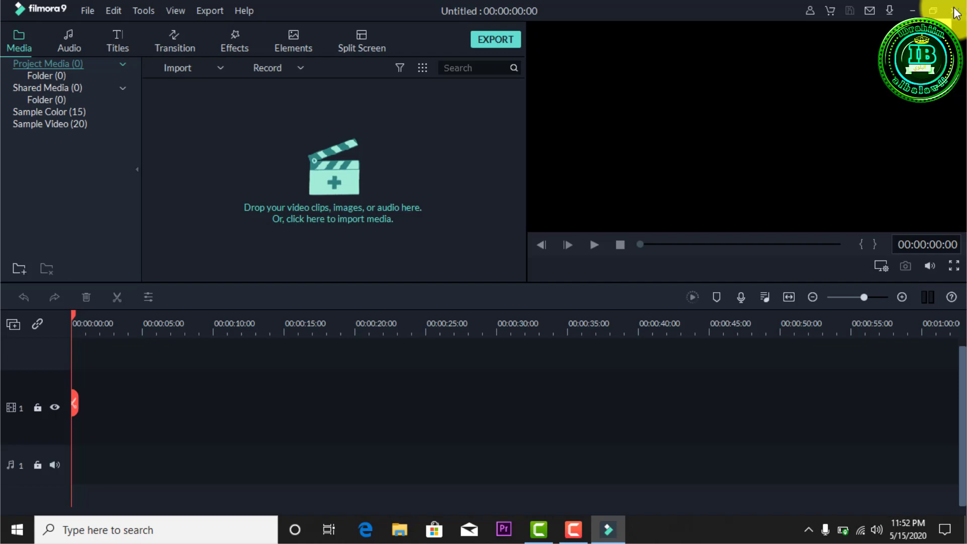
pyautogui.click(956, 13)
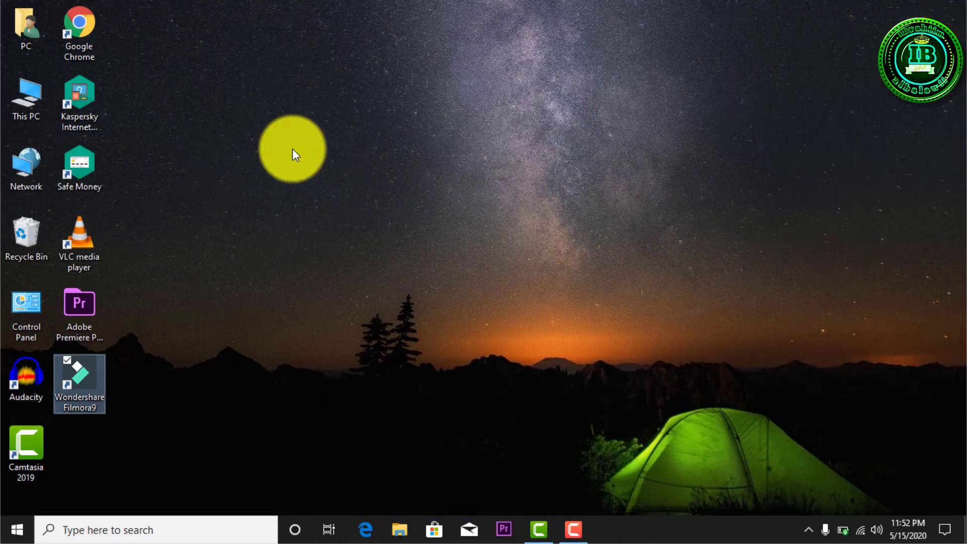
# Step: Load filmora.wondershare.com in Chrome, download the free Filmora9 installer, then close the browser
pyautogui.click(92, 23)
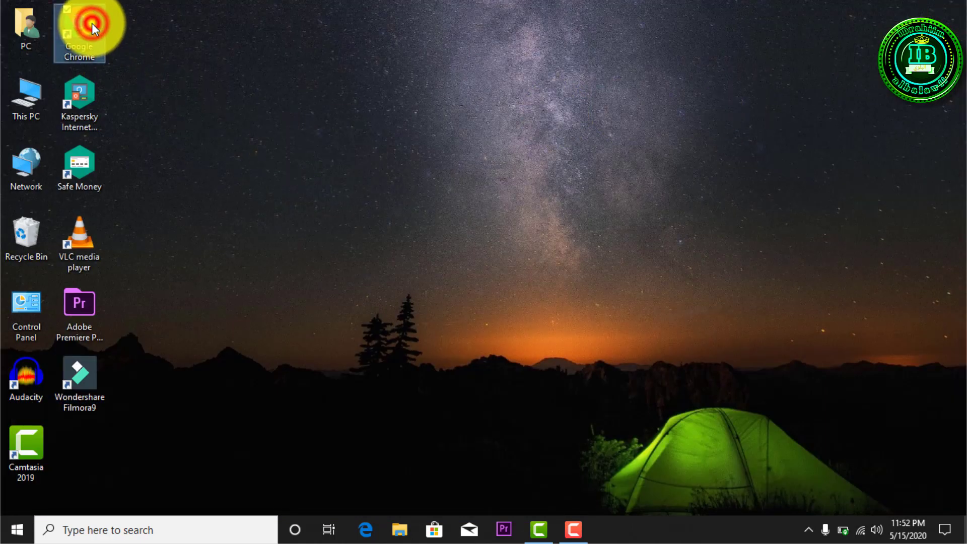
pyautogui.doubleClick(92, 23)
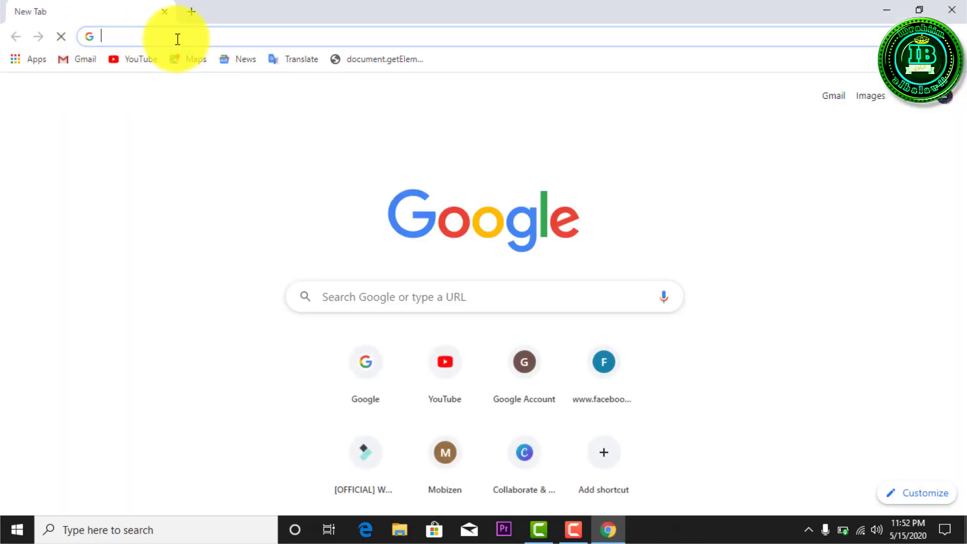
pyautogui.write('fi')
pyautogui.write('lmo')
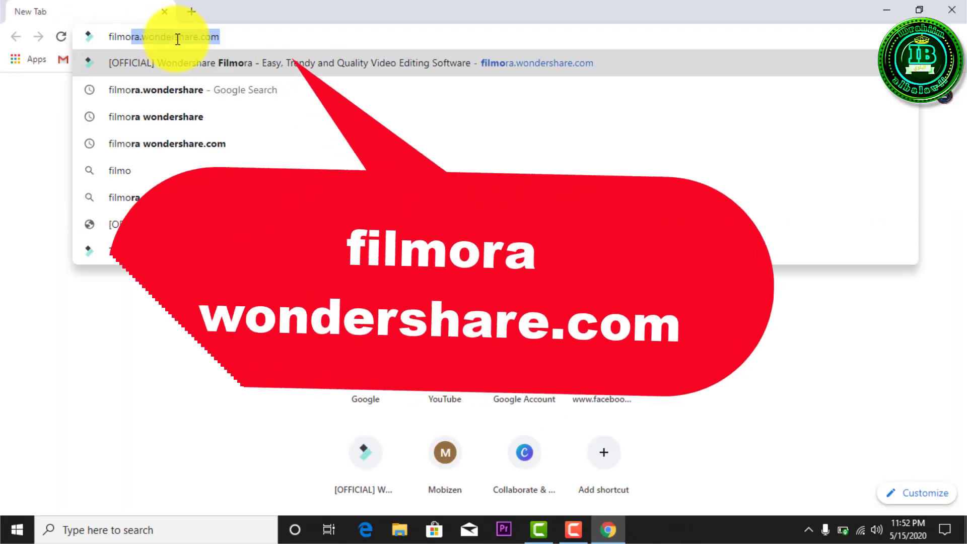
pyautogui.write('ra.')
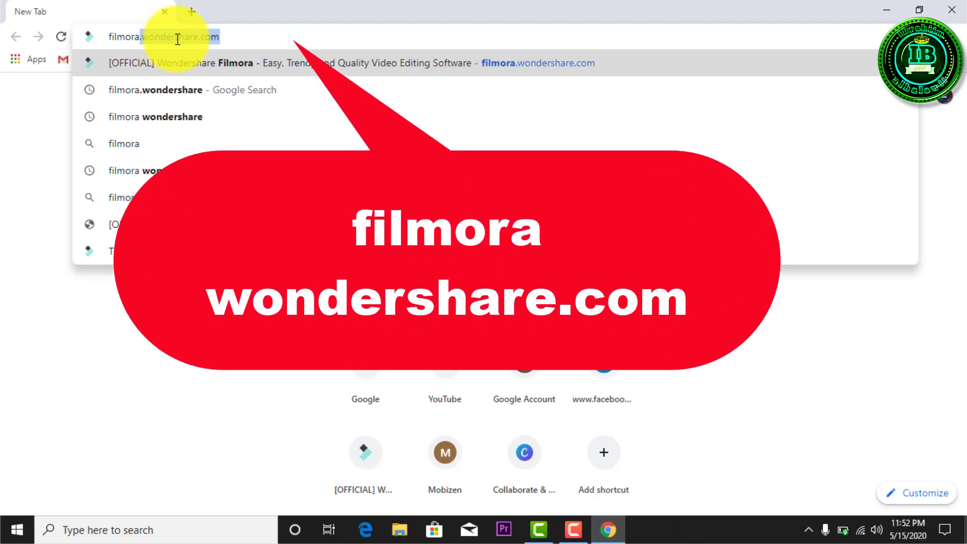
pyautogui.click(222, 38)
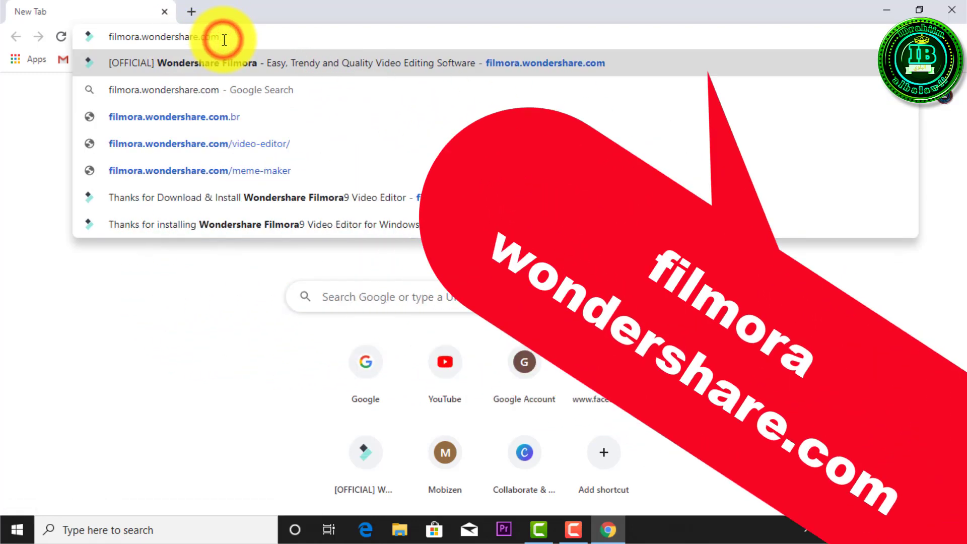
pyautogui.press('Return')
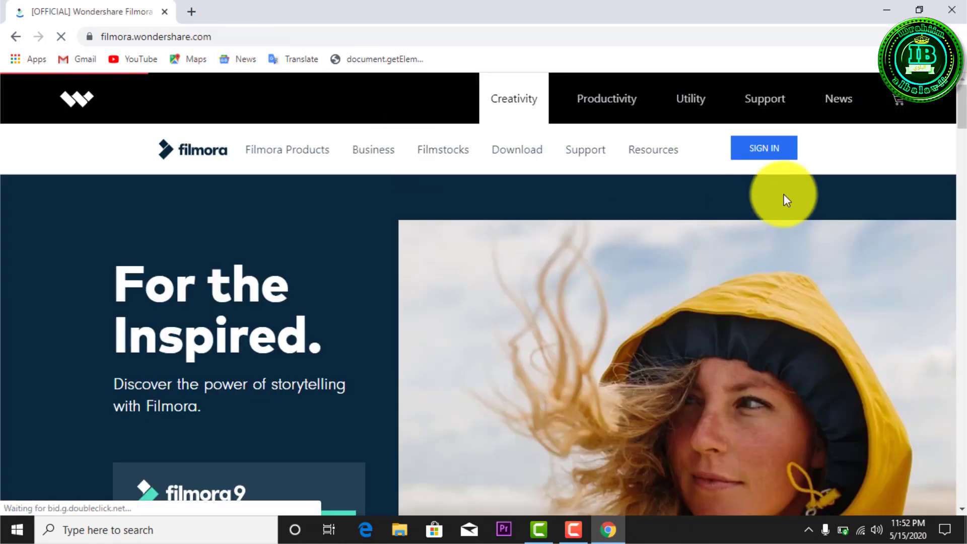
pyautogui.moveTo(963, 123); pyautogui.dragTo(965, 143)
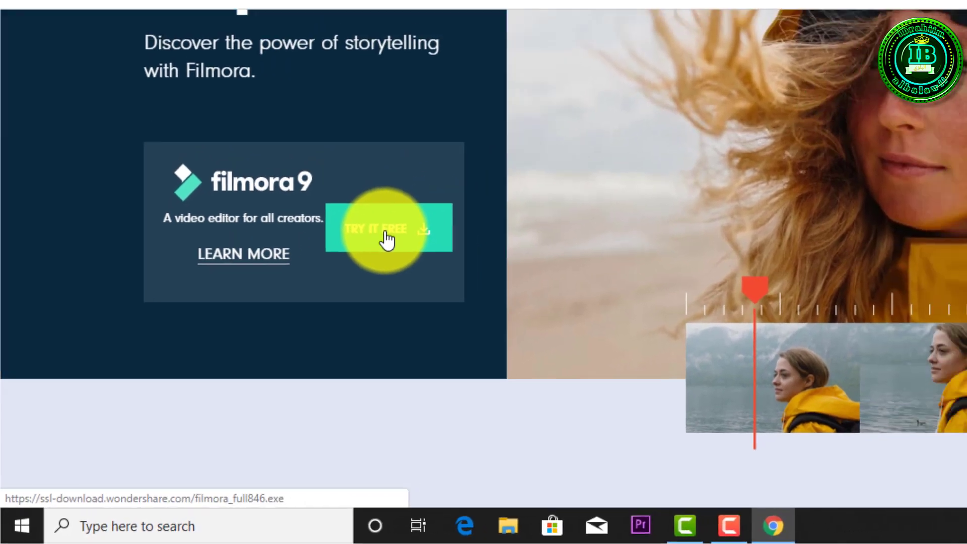
pyautogui.click(436, 200)
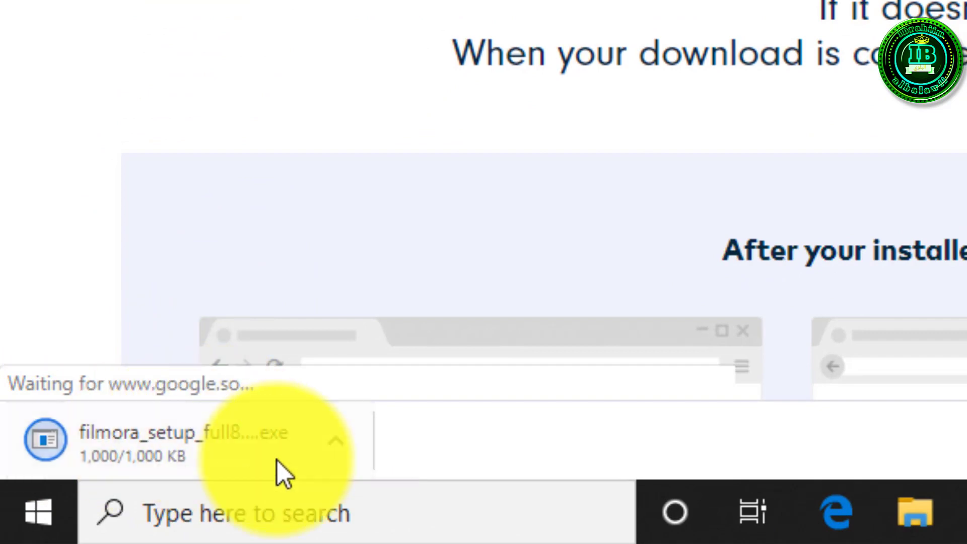
pyautogui.click(338, 441)
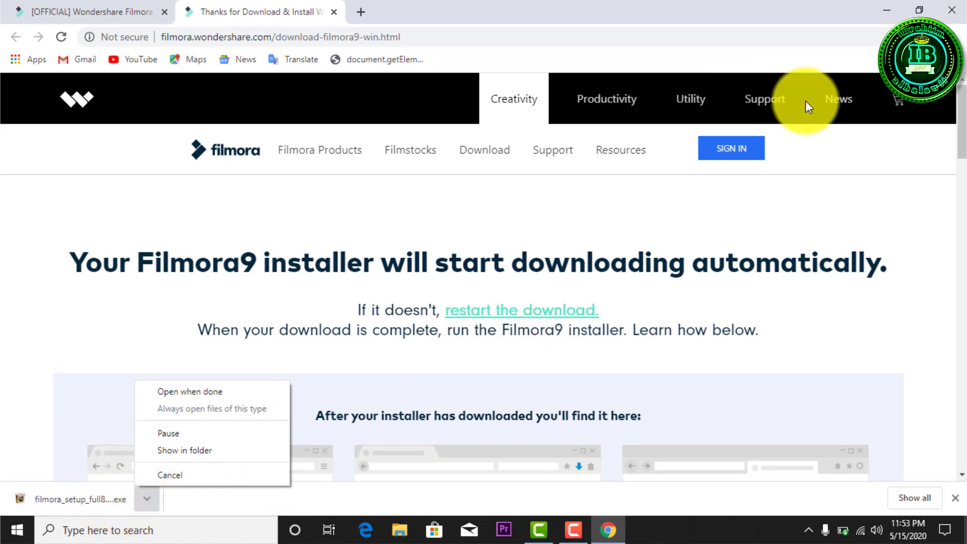
pyautogui.click(954, 13)
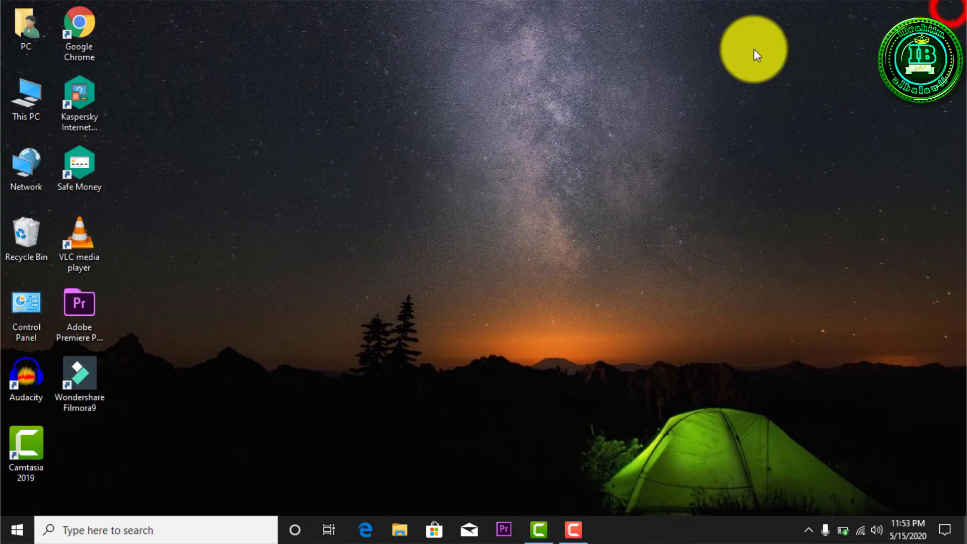
# Step: Check the Downloads folder for filmora_setup_full846 (1), then reopen This PC
pyautogui.doubleClick(34, 86)
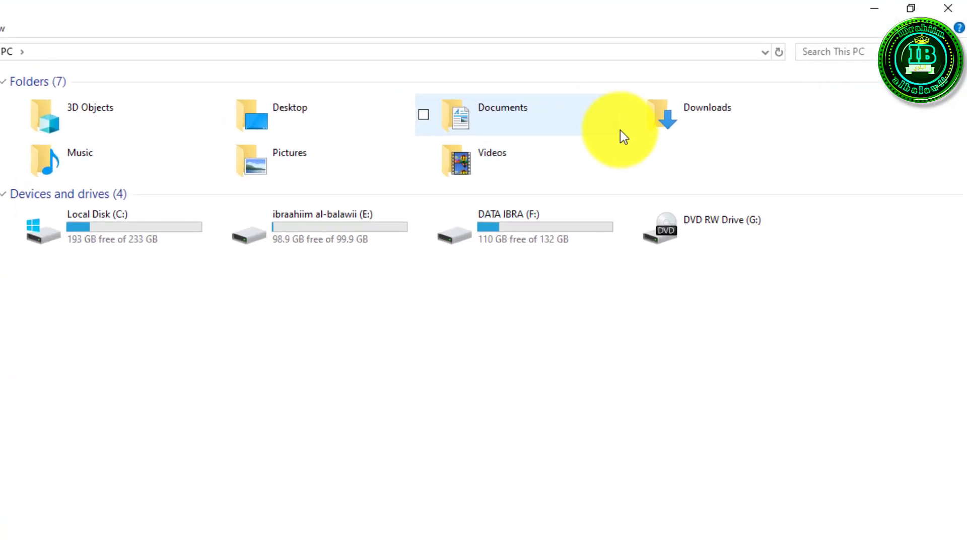
pyautogui.click(706, 113)
pyautogui.doubleClick(502, 202)
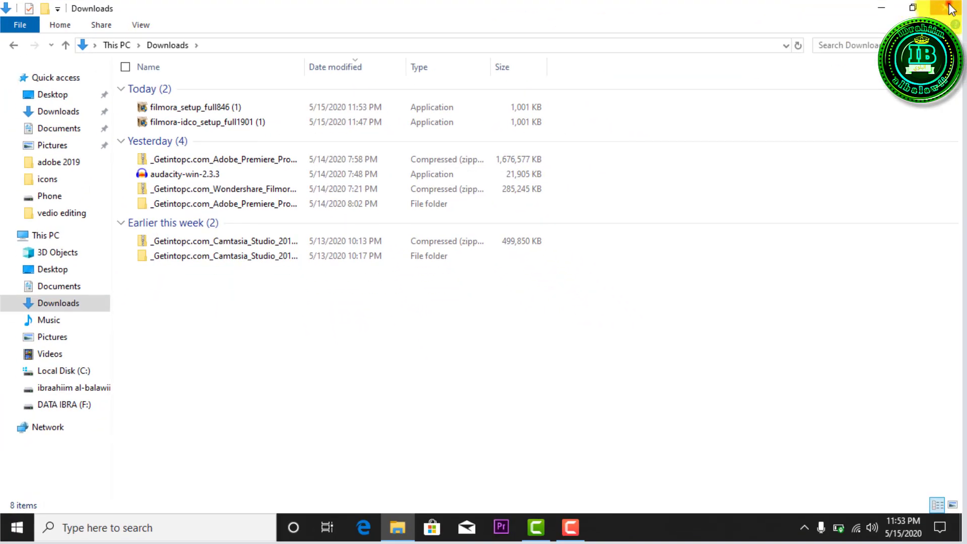
pyautogui.click(951, 8)
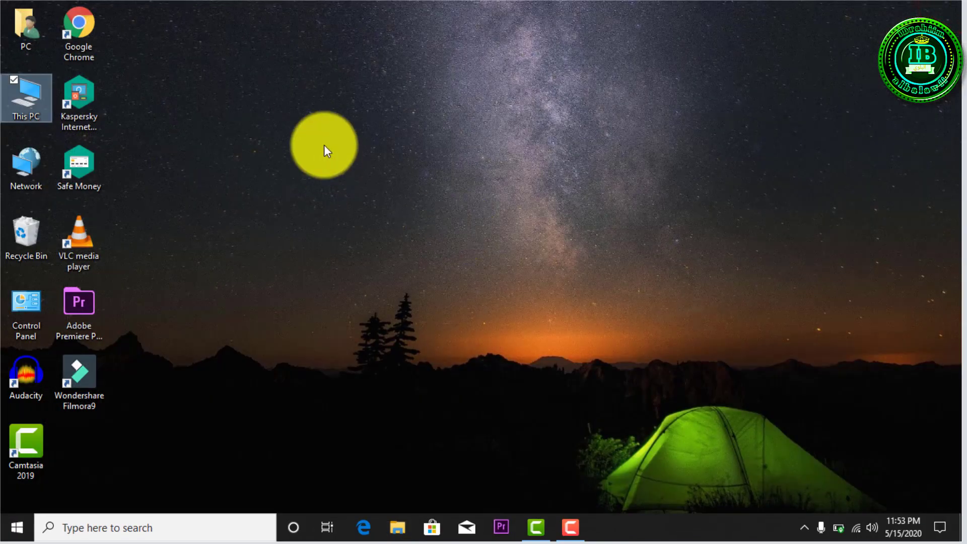
pyautogui.click(325, 144)
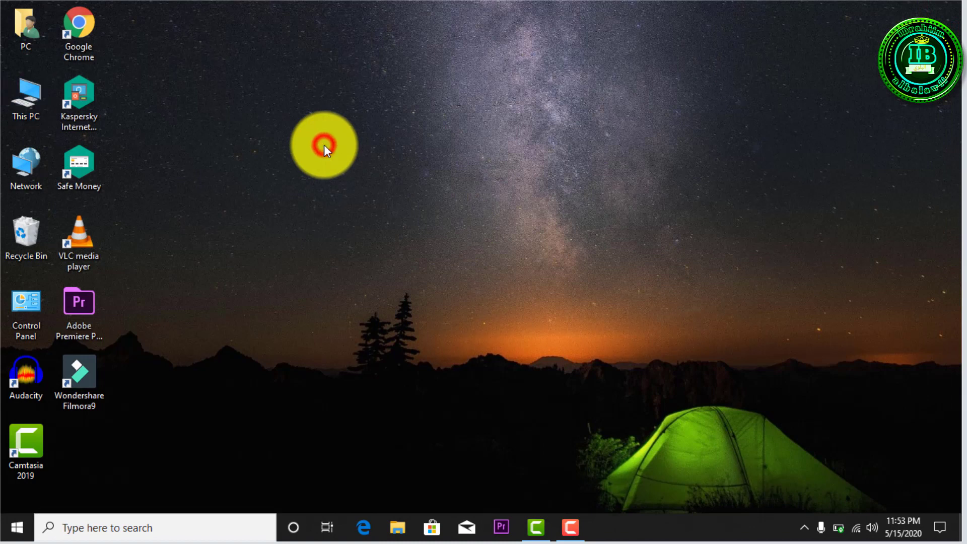
pyautogui.doubleClick(37, 88)
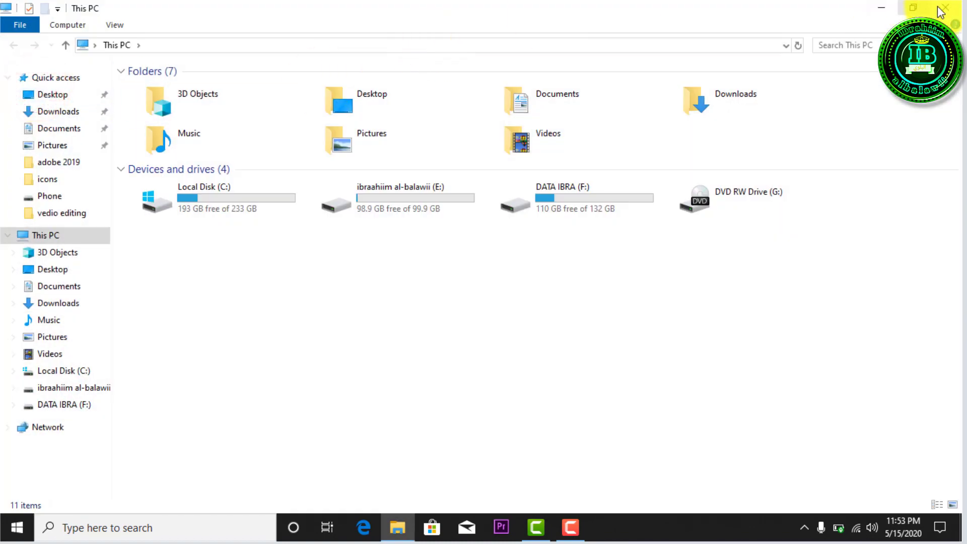
# Step: Close This PC and load getintopc.com in a new Chrome window
pyautogui.click(945, 11)
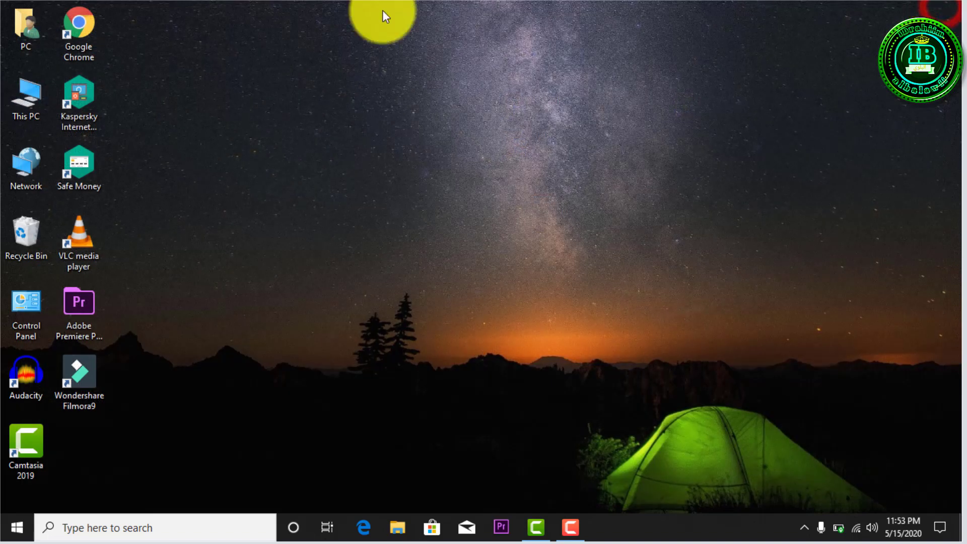
pyautogui.doubleClick(94, 18)
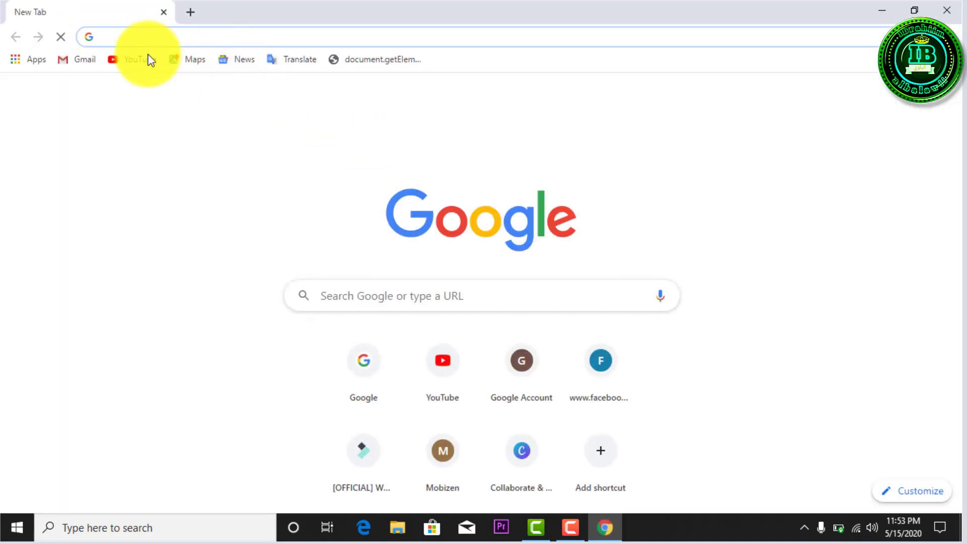
pyautogui.click(137, 36)
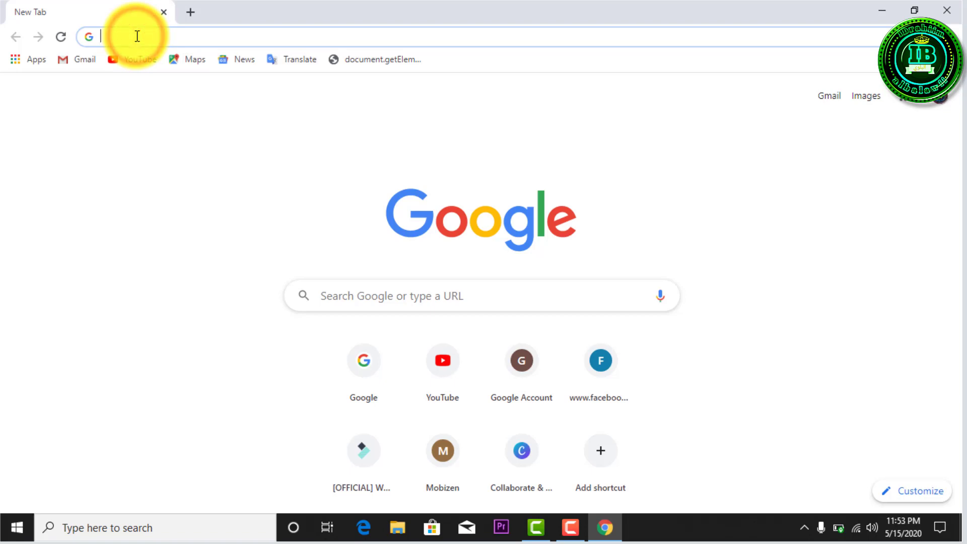
pyautogui.write('g')
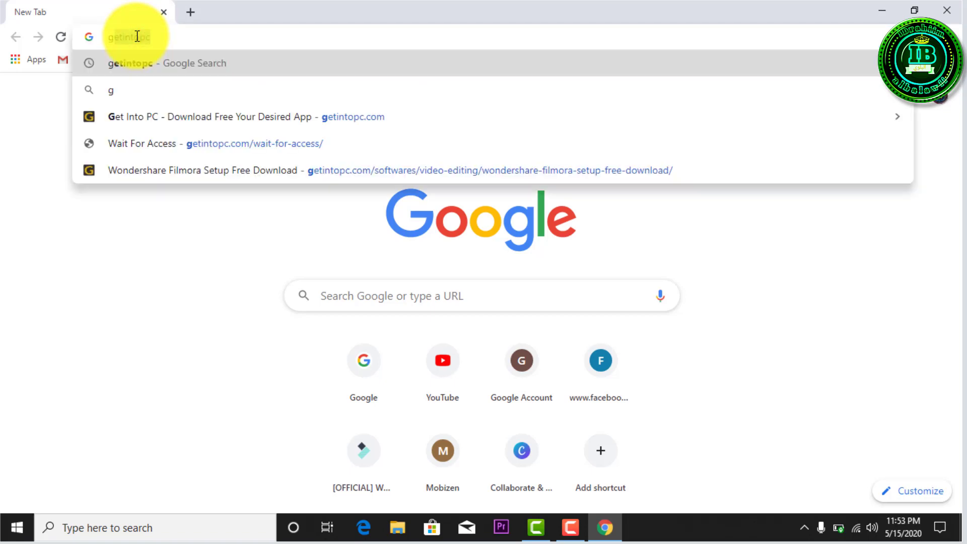
pyautogui.write('etin')
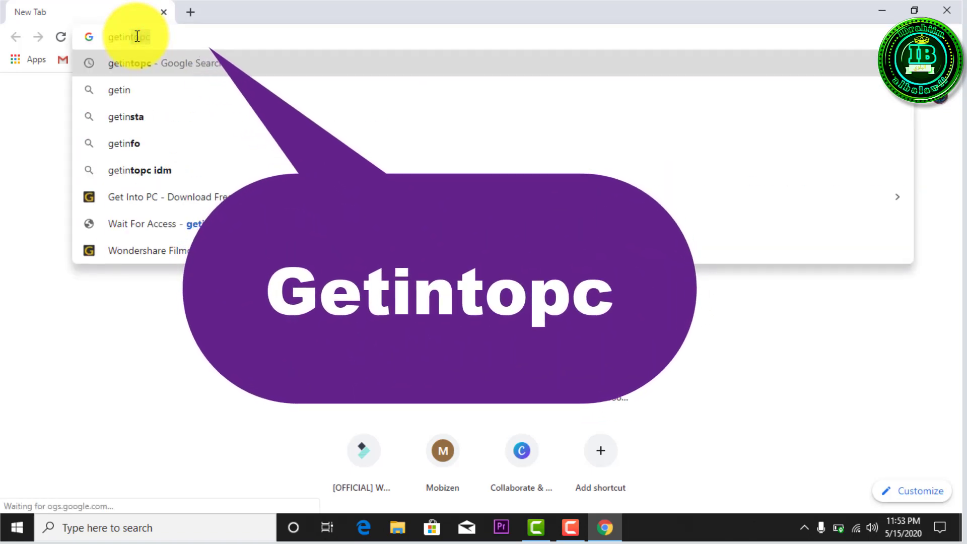
pyautogui.write('topc')
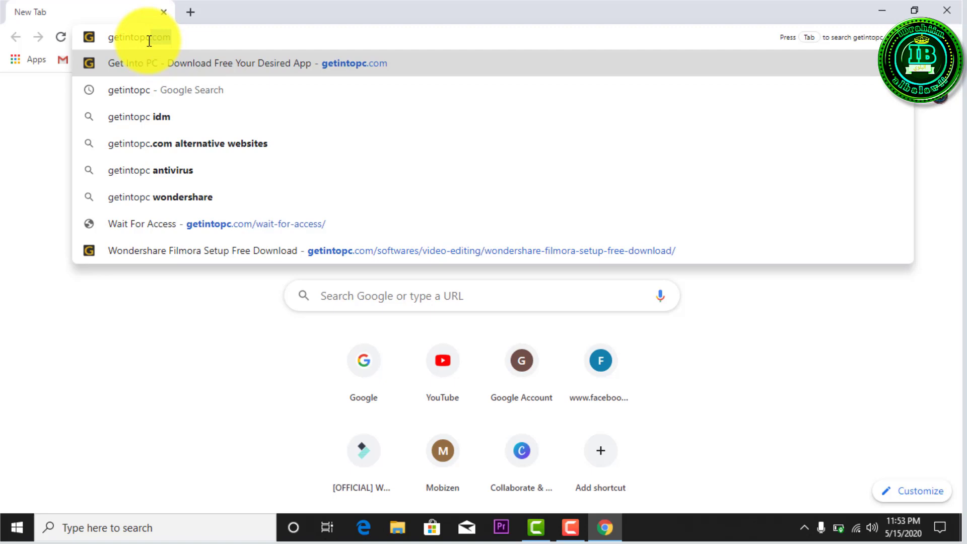
pyautogui.press('Return')
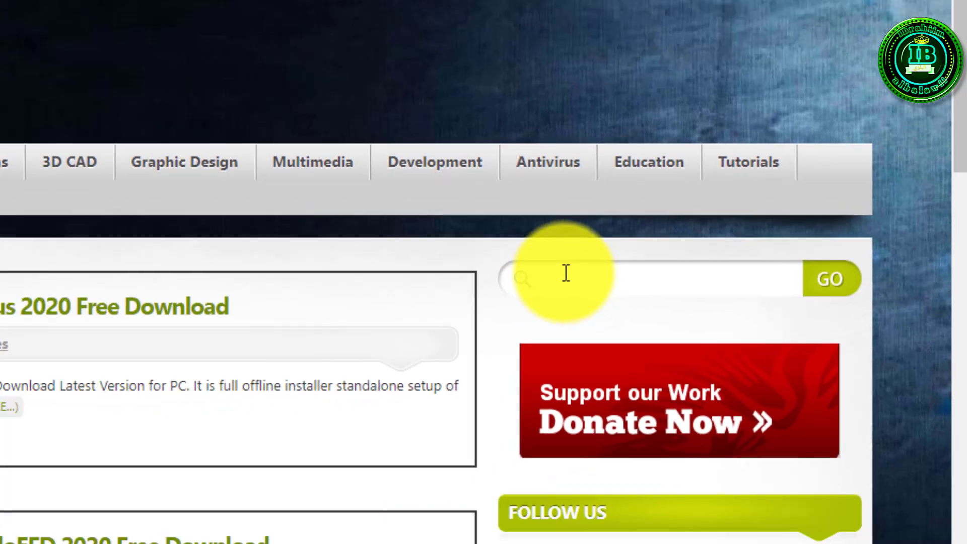
pyautogui.click(567, 273)
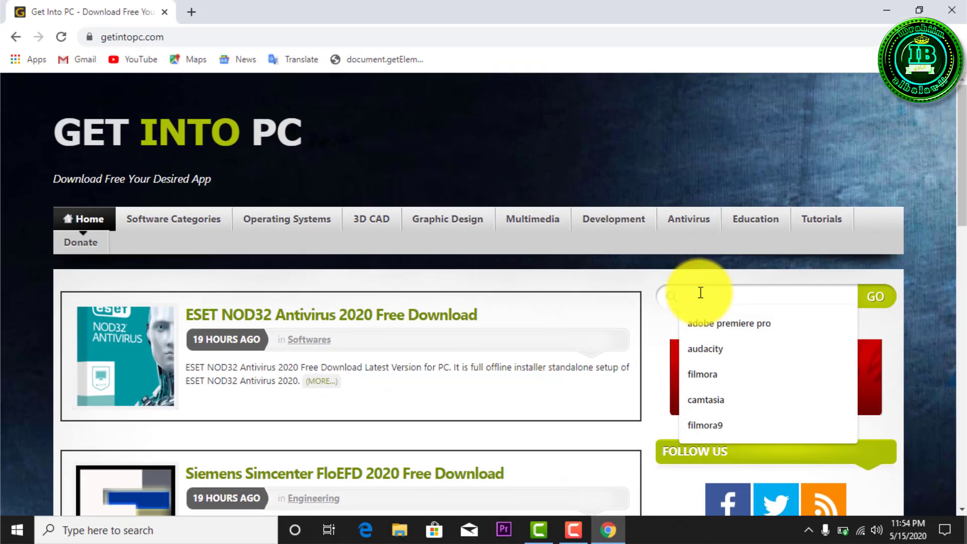
pyautogui.write('filmora')
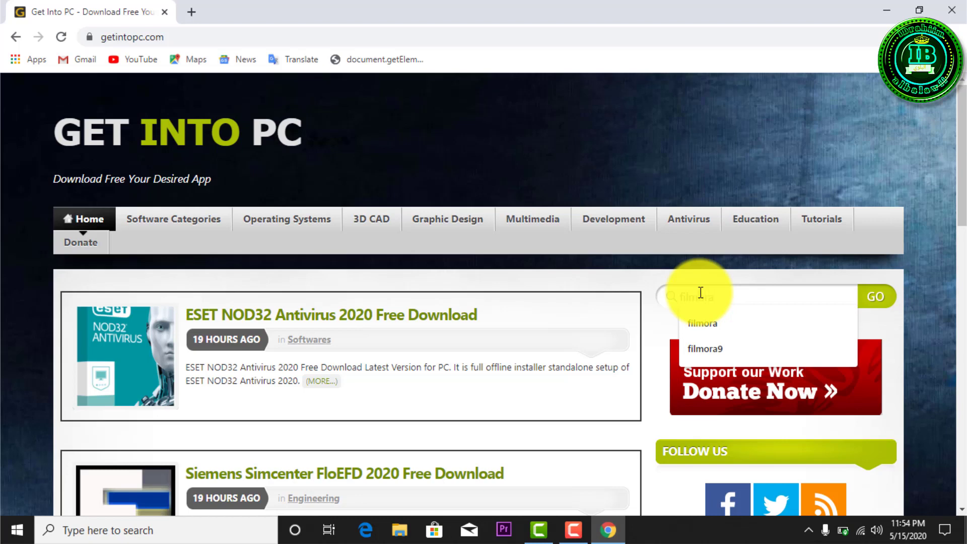
pyautogui.click(869, 298)
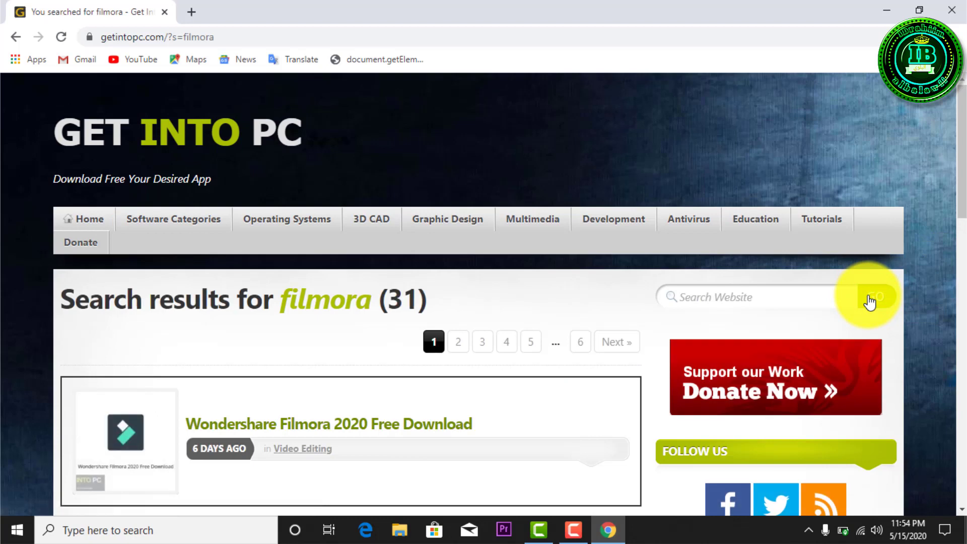
pyautogui.moveTo(963, 181); pyautogui.dragTo(961, 246)
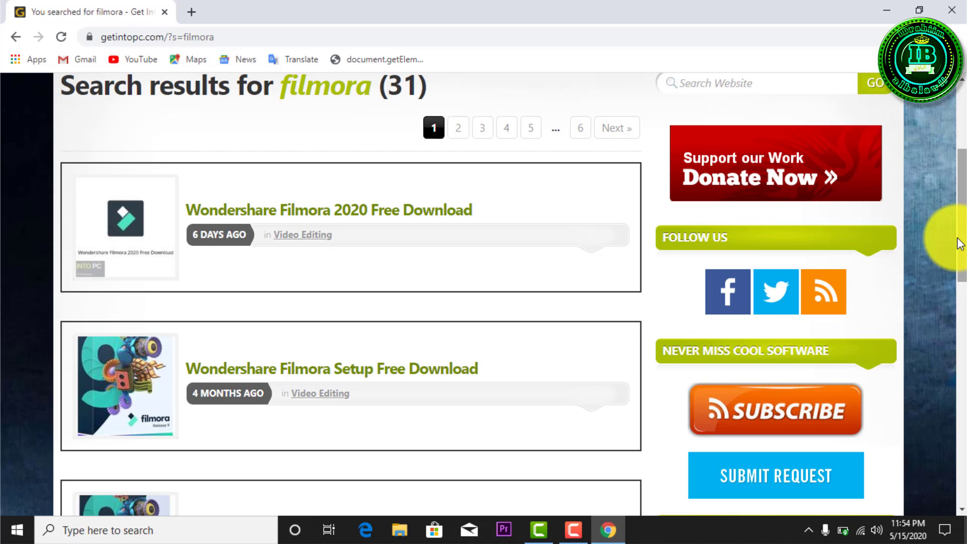
pyautogui.moveTo(961, 244); pyautogui.dragTo(960, 269)
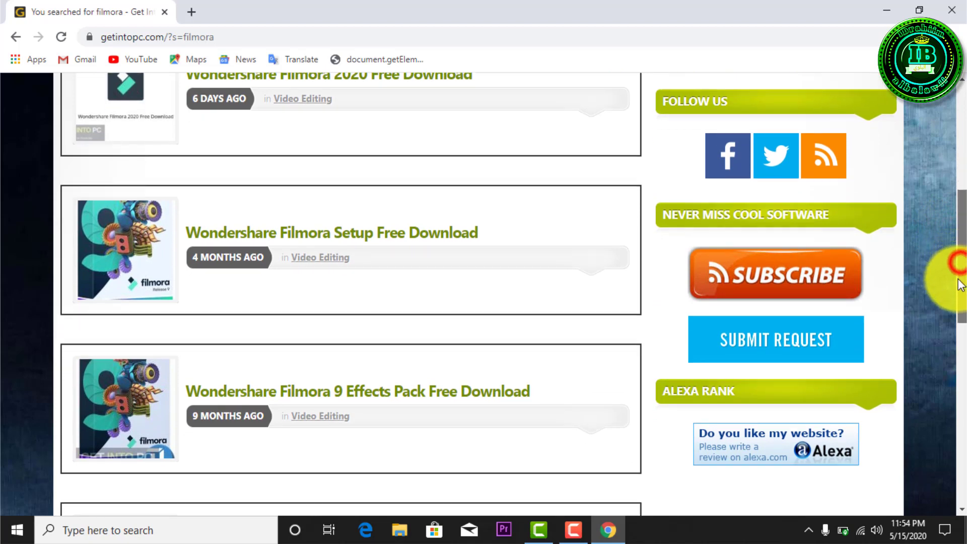
pyautogui.moveTo(960, 269); pyautogui.dragTo(952, 332)
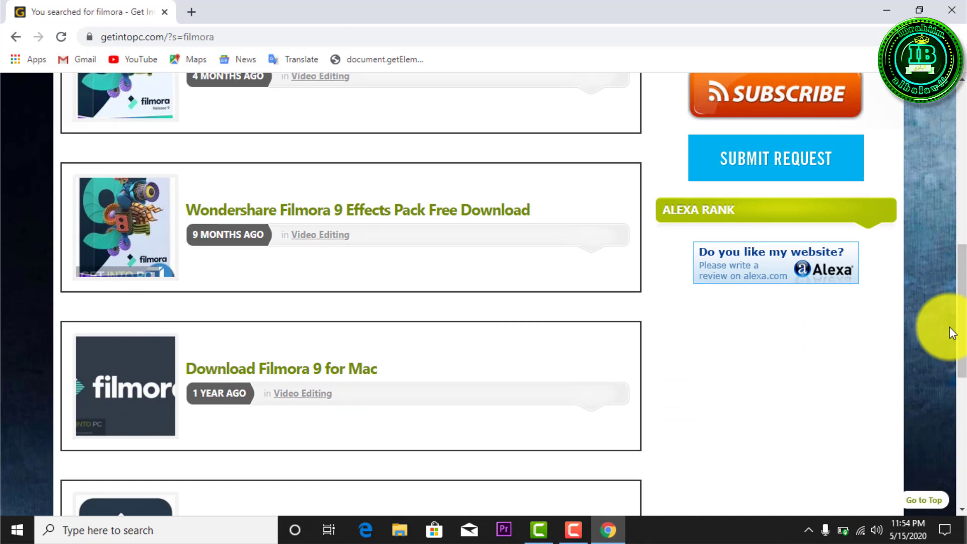
pyautogui.moveTo(964, 334); pyautogui.dragTo(963, 374)
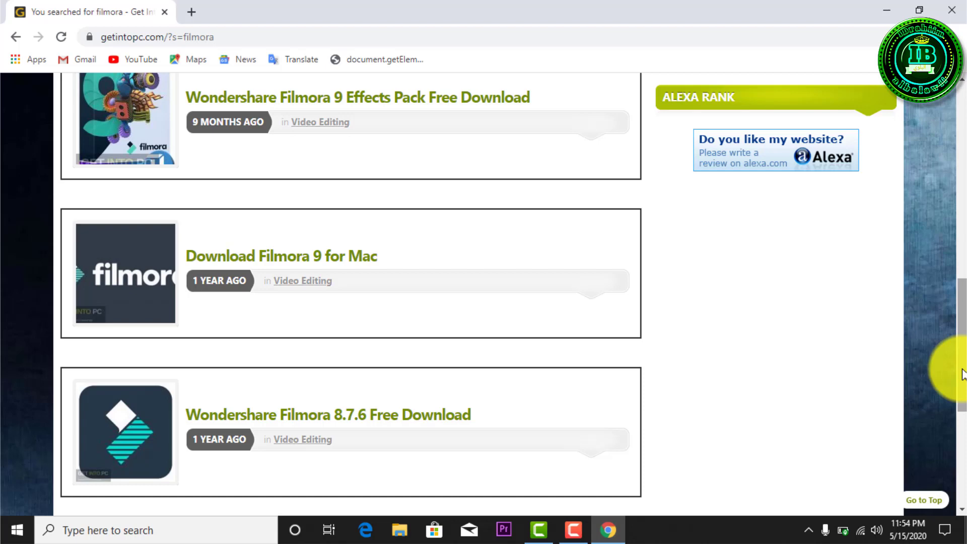
pyautogui.moveTo(963, 373); pyautogui.dragTo(964, 403)
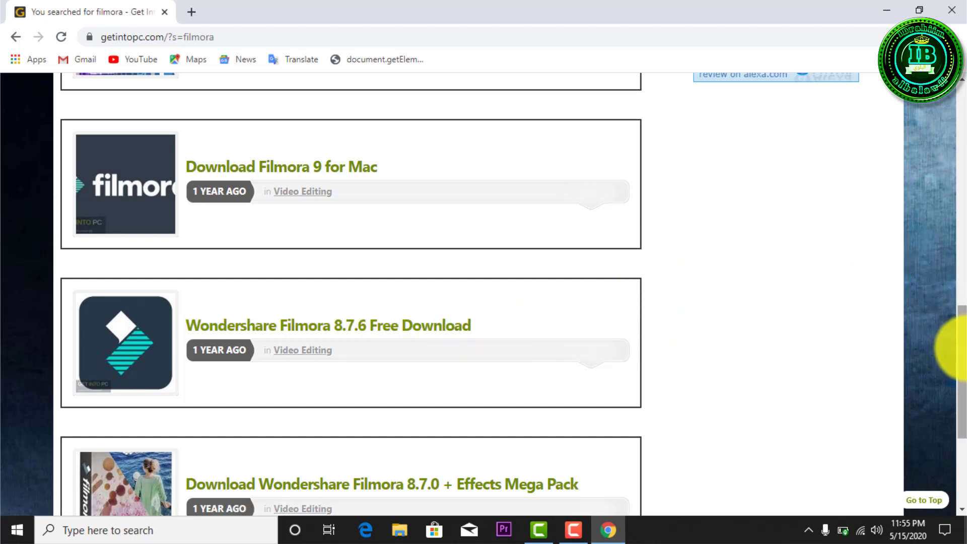
pyautogui.moveTo(960, 347); pyautogui.dragTo(964, 396)
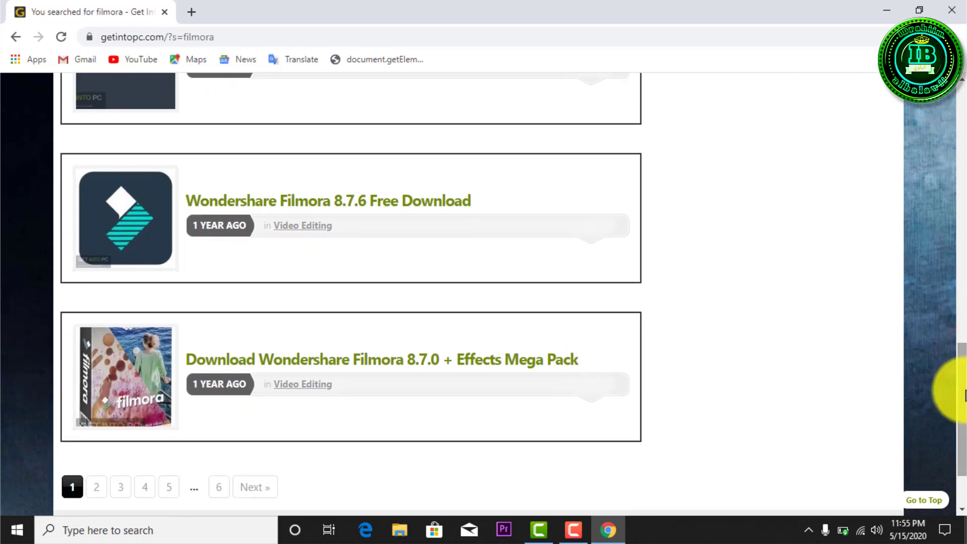
pyautogui.moveTo(964, 396)
pyautogui.mouseDown()
pyautogui.moveTo(958, 192)
pyautogui.moveTo(957, 232)
pyautogui.mouseUp()
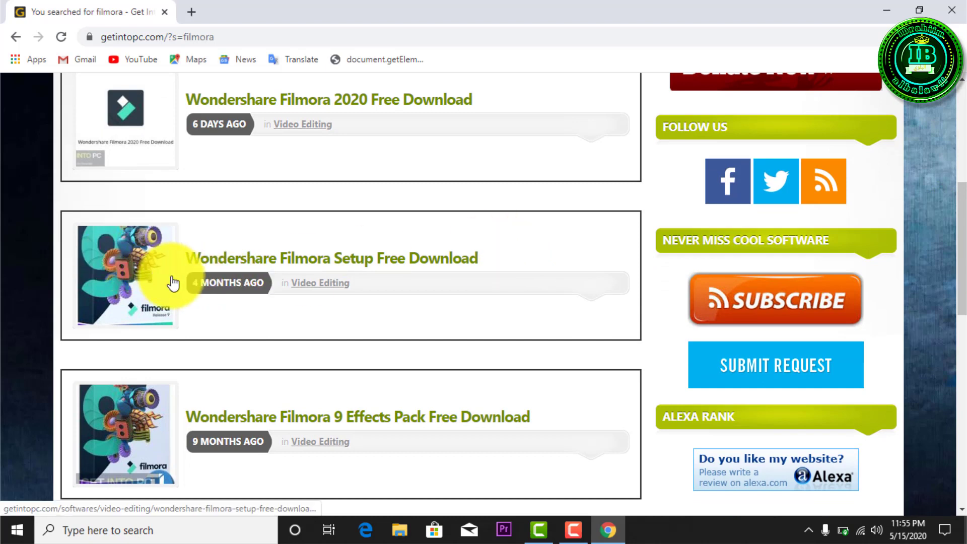
# Step: Open the Wondershare Filmora Setup page and download the 64-bit v9.3.0.23 zip
pyautogui.click(132, 288)
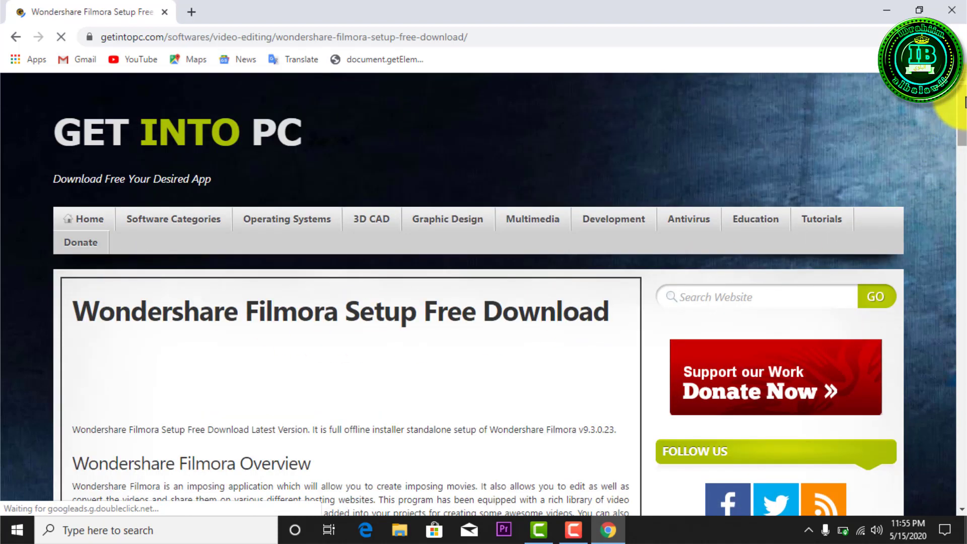
pyautogui.click(963, 146)
pyautogui.moveTo(964, 147); pyautogui.dragTo(963, 399)
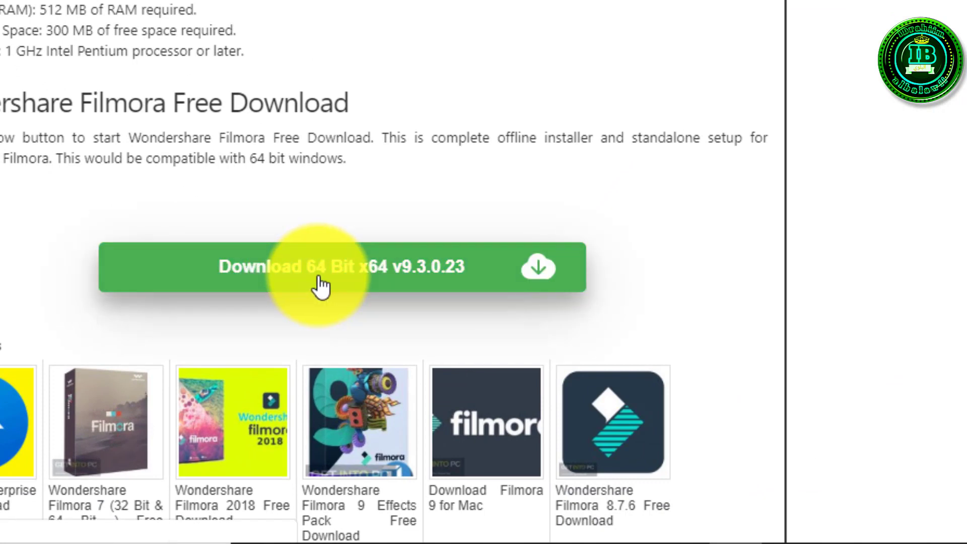
pyautogui.moveTo(346, 287)
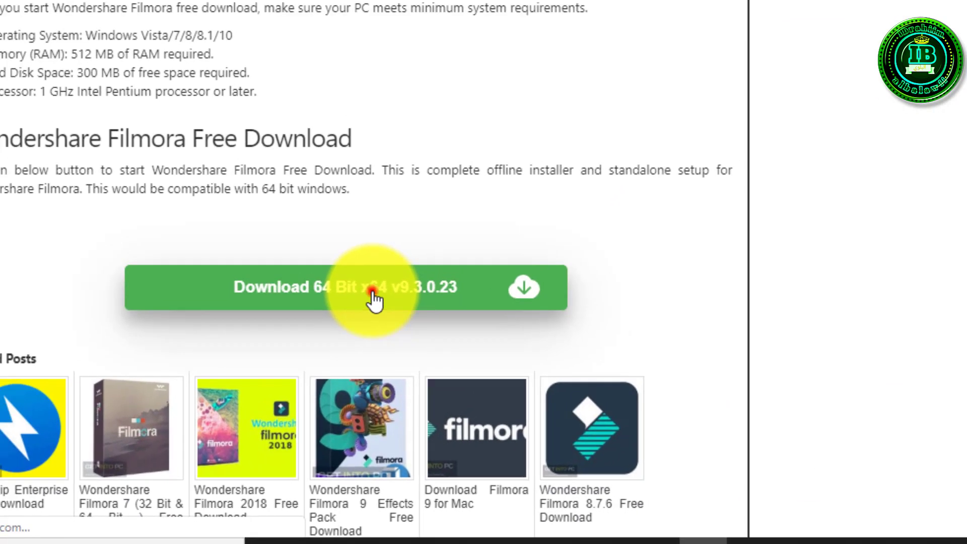
pyautogui.click(374, 279)
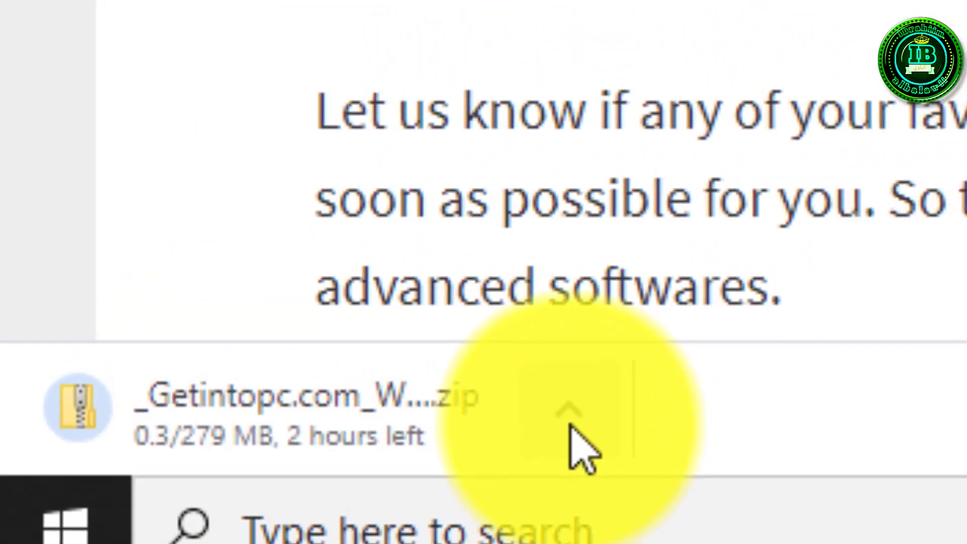
# Step: Show the 278 MB Filmora 9.3.0.23 x64 zip in Downloads via Chrome's full downloads list
pyautogui.click(571, 424)
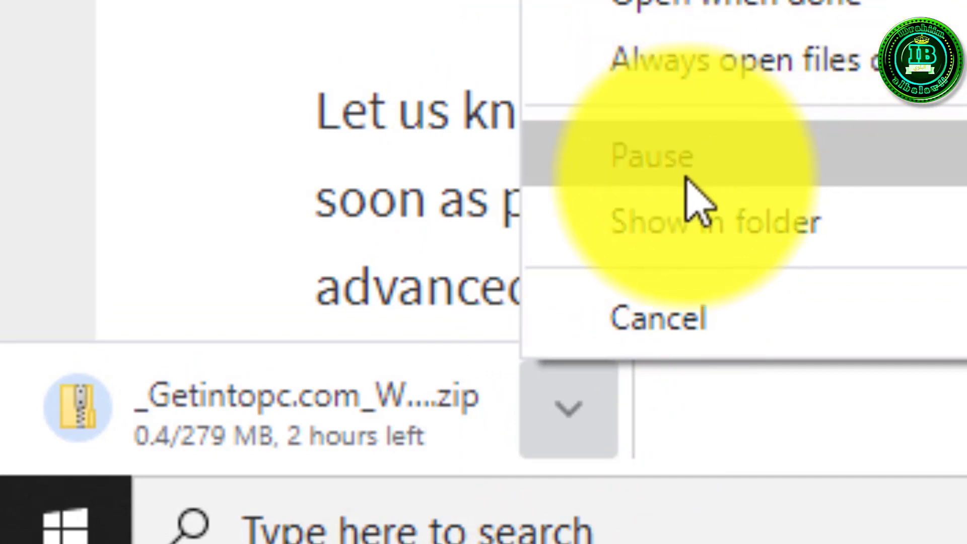
pyautogui.click(686, 229)
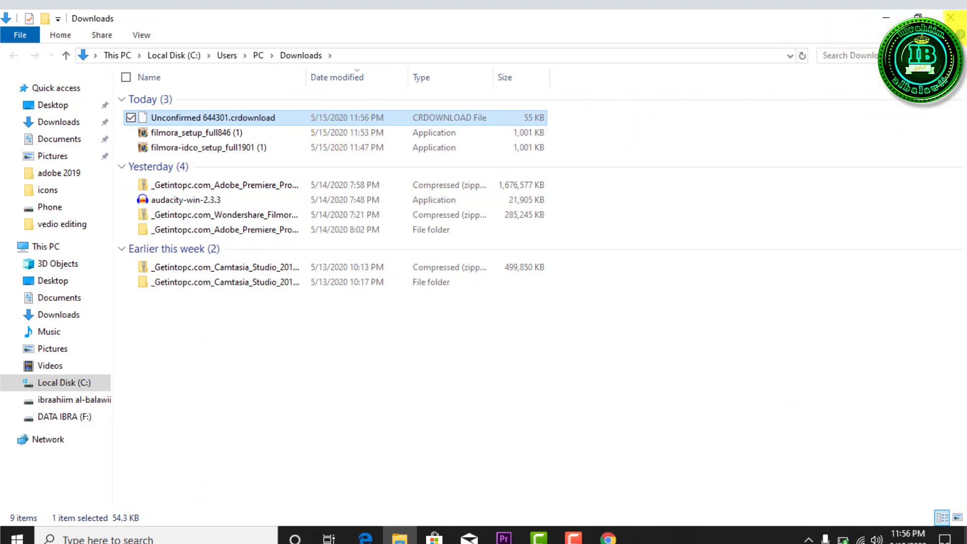
pyautogui.click(954, 14)
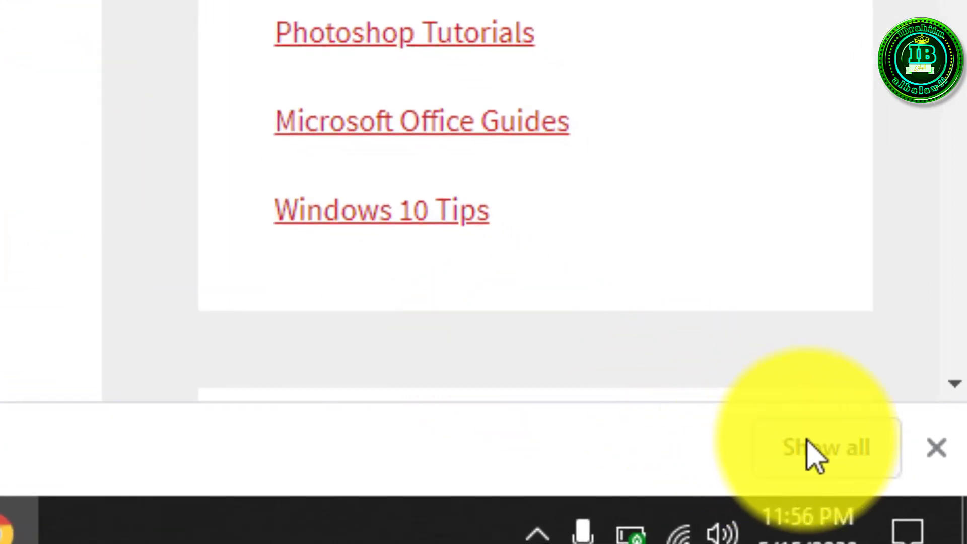
pyautogui.click(815, 454)
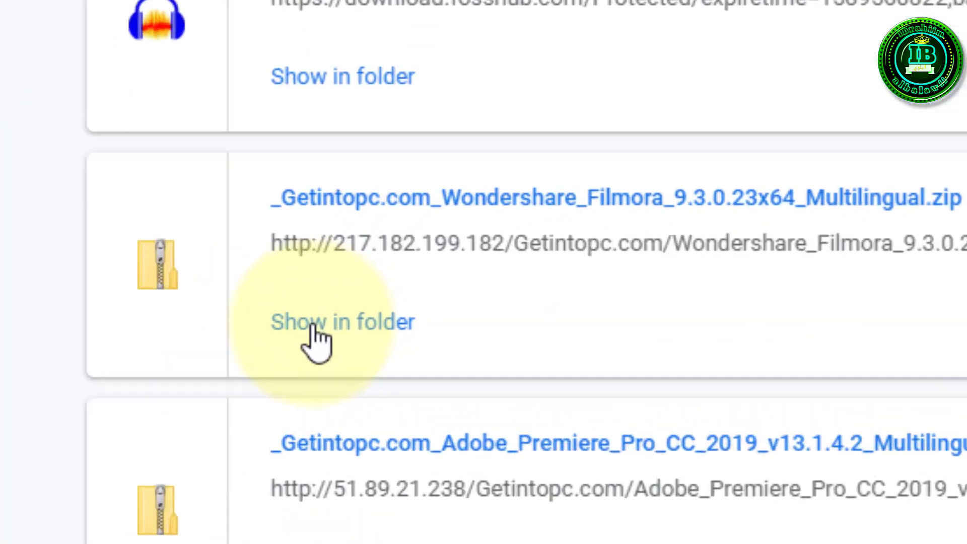
pyautogui.click(334, 299)
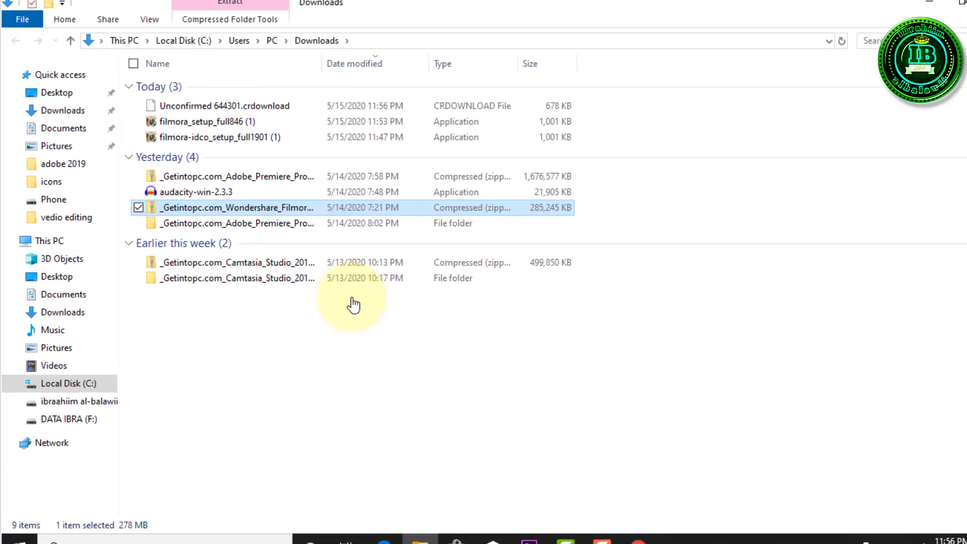
pyautogui.moveTo(421, 176)
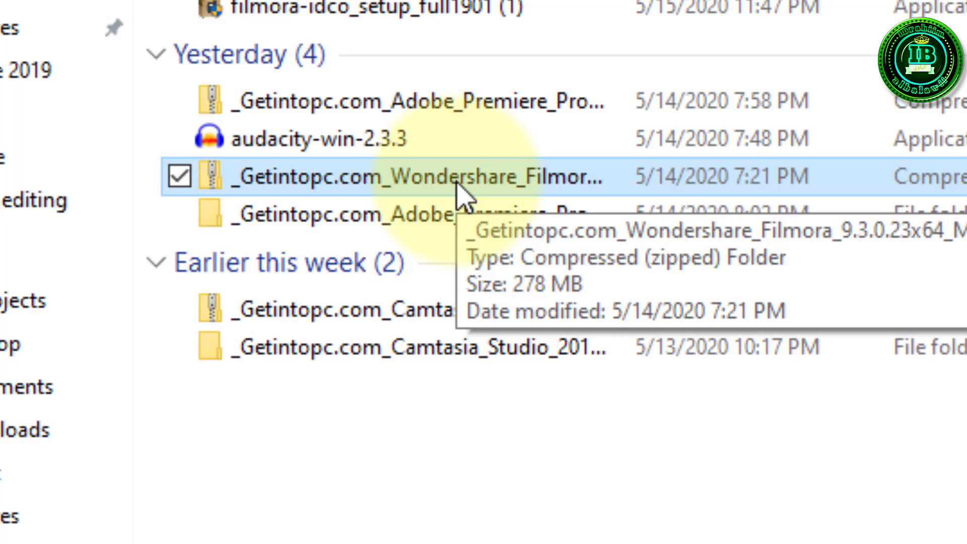
# Step: Extract All from the Filmora 9.3.0.23 zip into the suggested _Getintopc.com_Wondershare_Filmora folder
pyautogui.rightClick(459, 187)
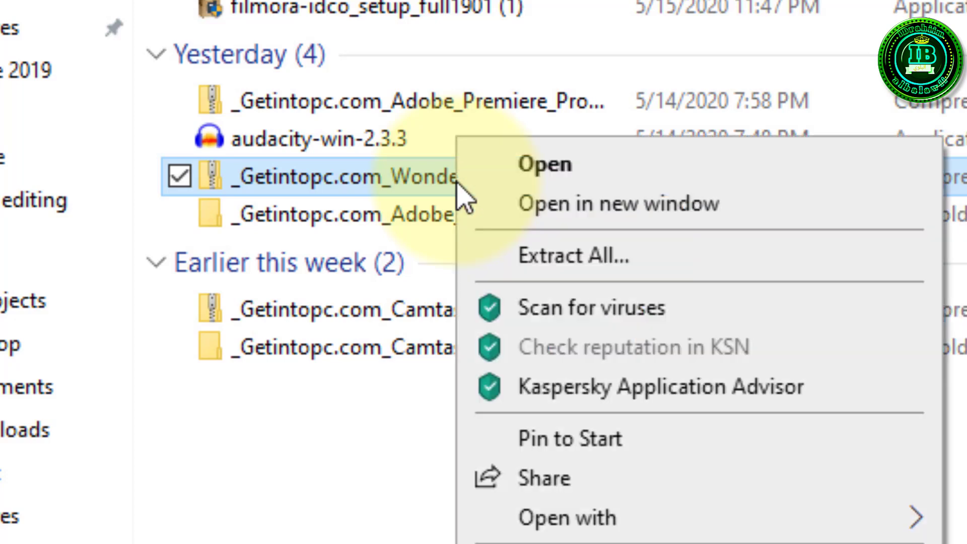
pyautogui.click(599, 257)
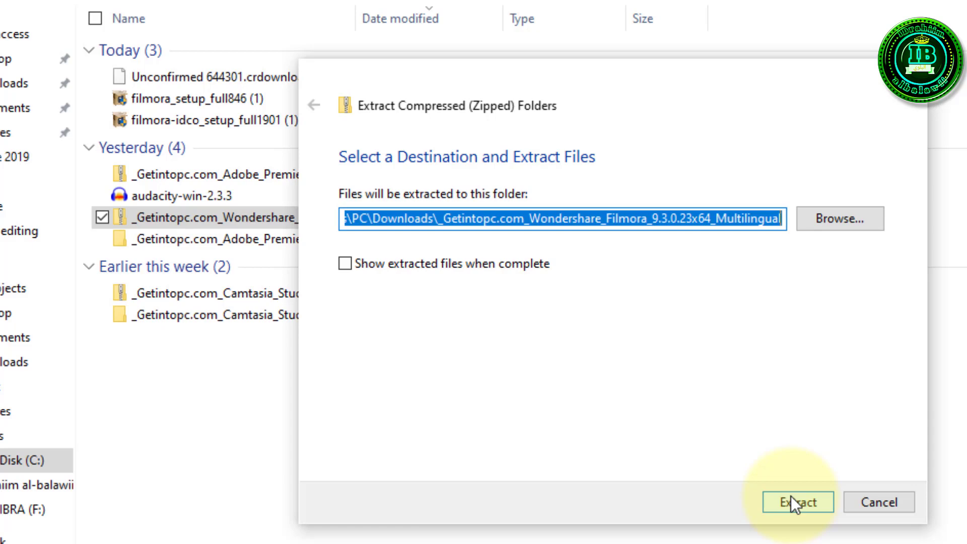
pyautogui.click(791, 497)
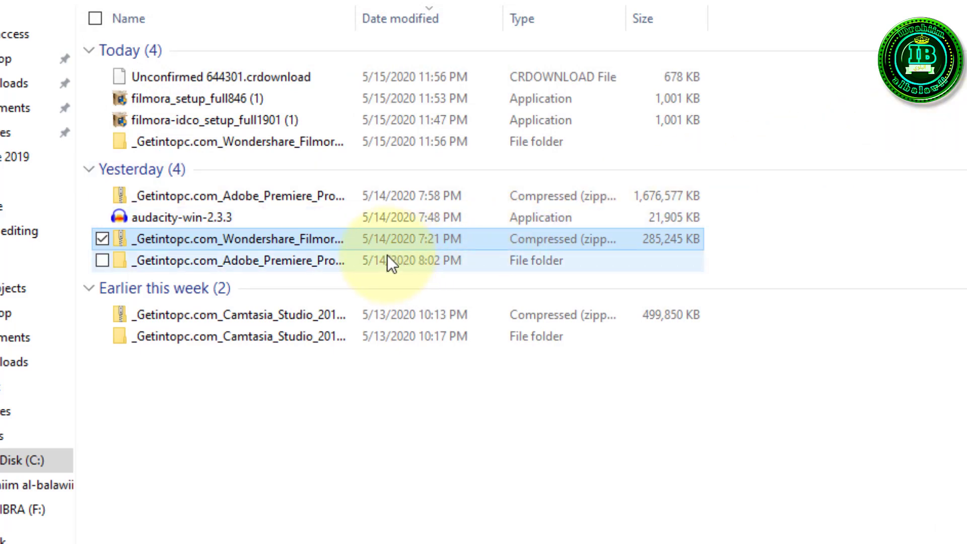
# Step: Browse into the extracted Wondershare folder and run the filmora_64bit_full846 installer
pyautogui.doubleClick(465, 147)
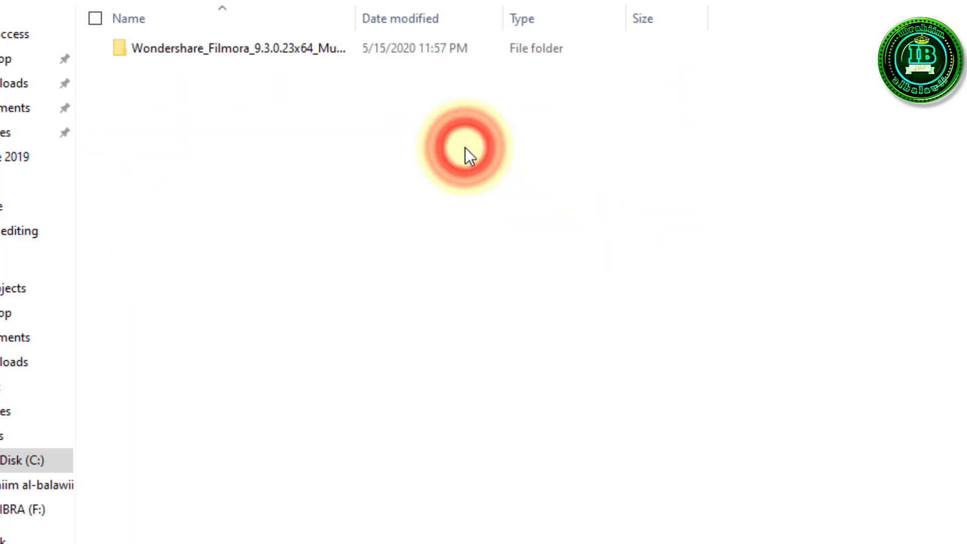
pyautogui.doubleClick(260, 53)
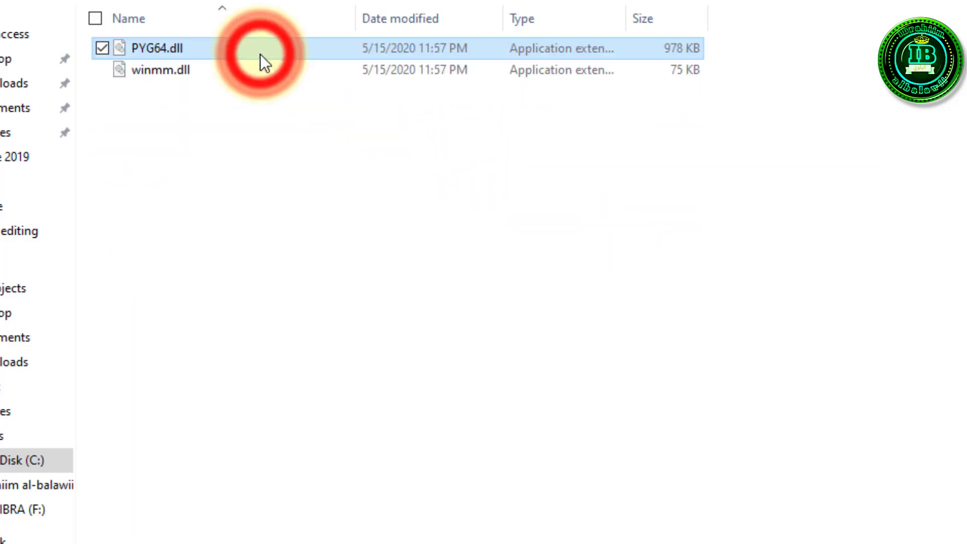
pyautogui.hotkey('alt', 'Left')
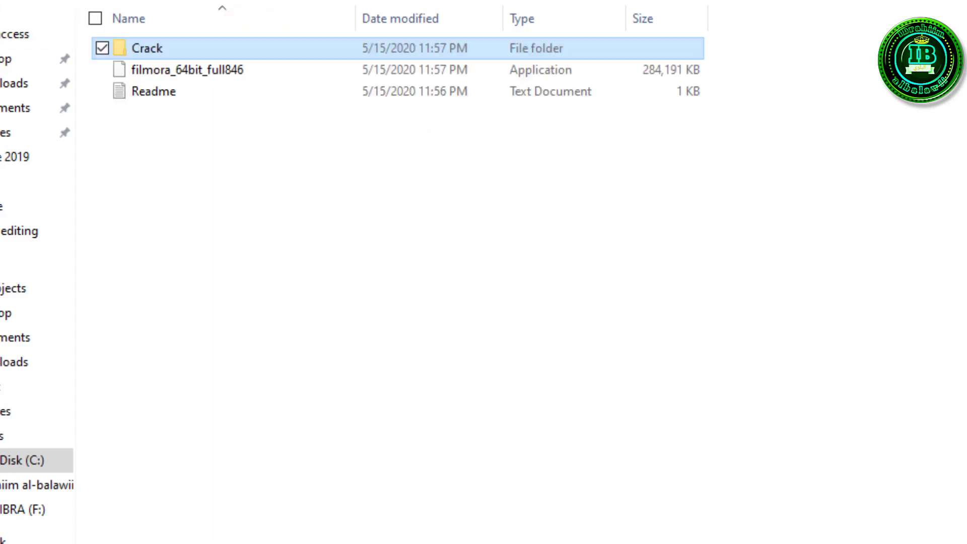
pyautogui.click(176, 68)
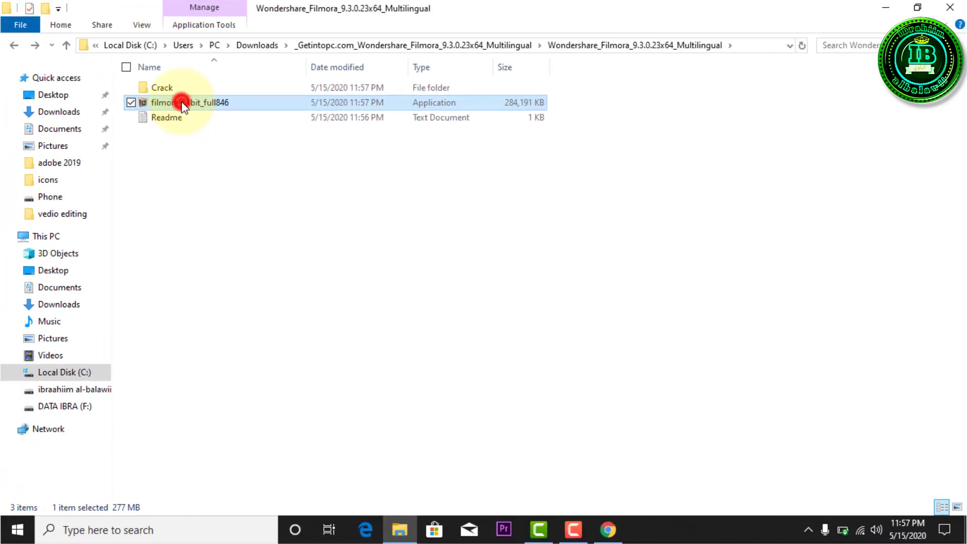
pyautogui.doubleClick(182, 102)
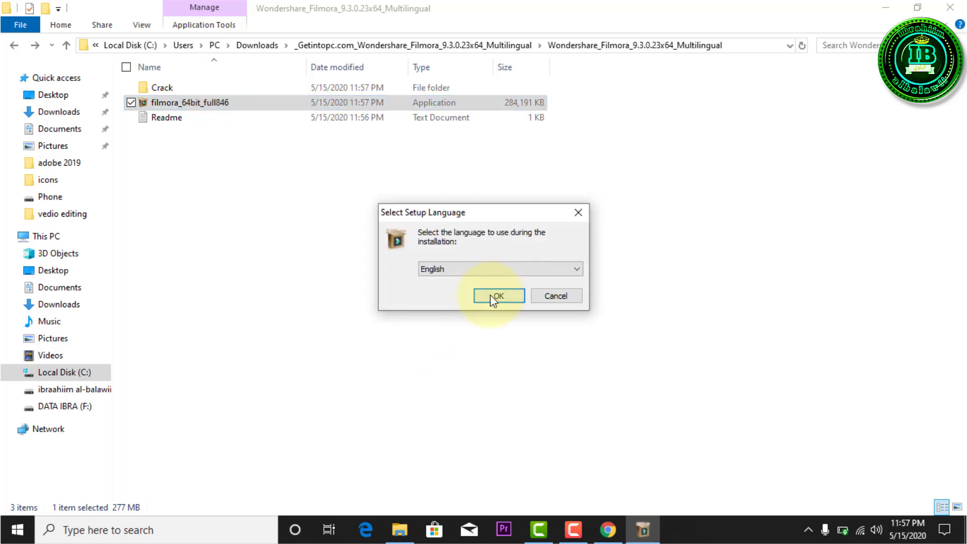
# Step: Confirm English as setup language, answer No to removing the existing version, and close Explorer
pyautogui.click(492, 297)
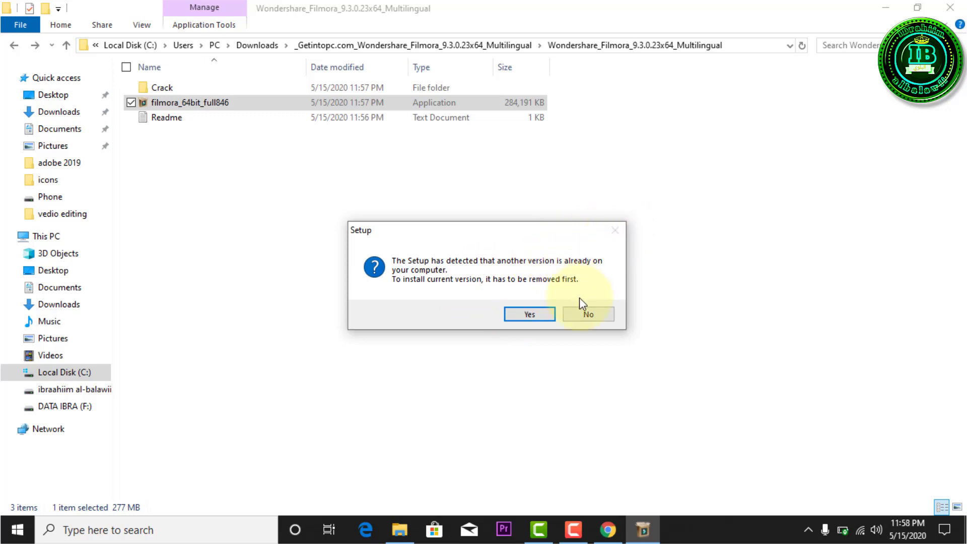
pyautogui.click(588, 313)
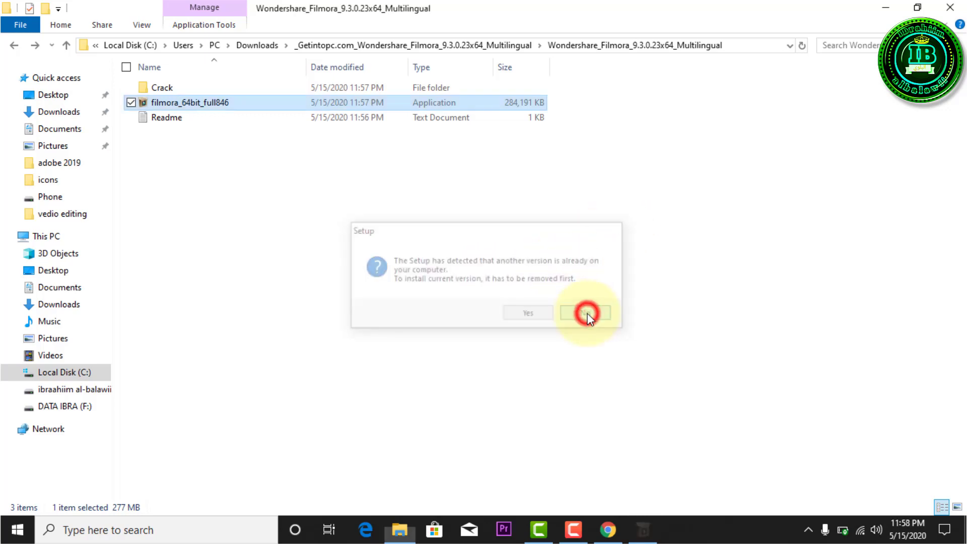
pyautogui.click(956, 6)
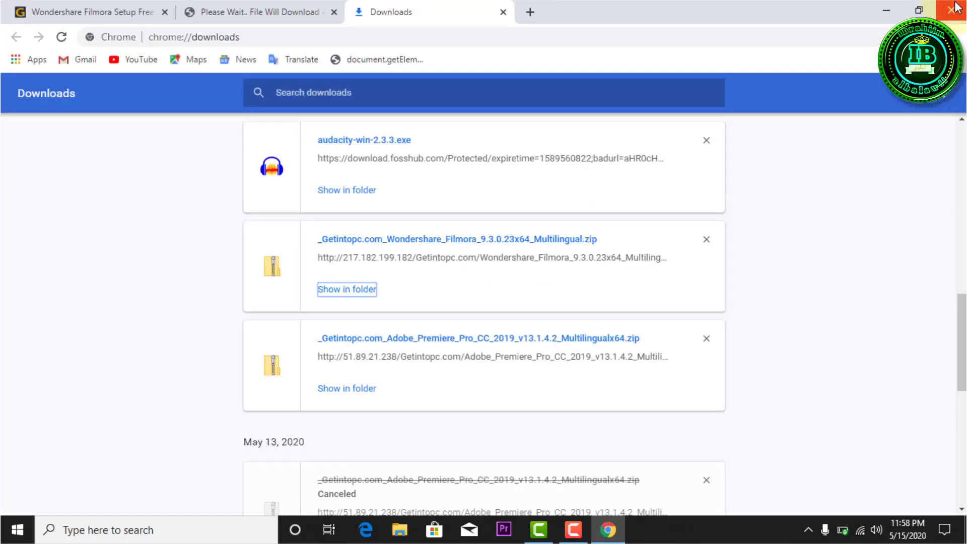
# Step: Exit Chrome despite the download-in-progress warning and deselect everything on the desktop
pyautogui.click(952, 11)
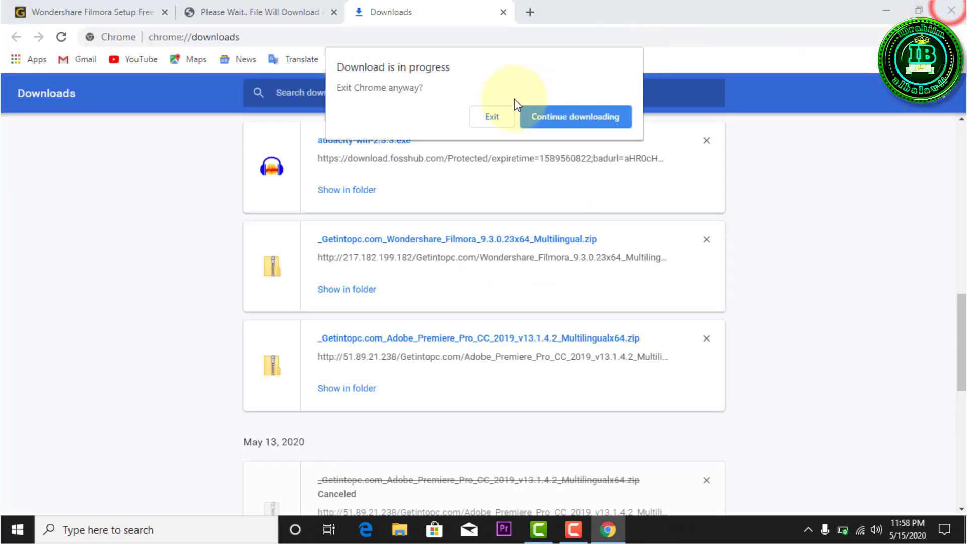
pyautogui.click(492, 123)
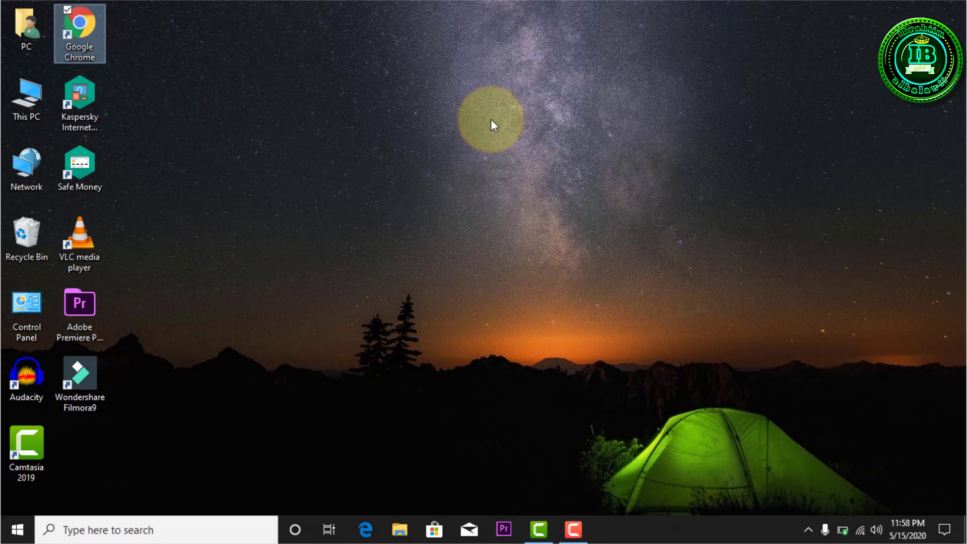
pyautogui.click(491, 123)
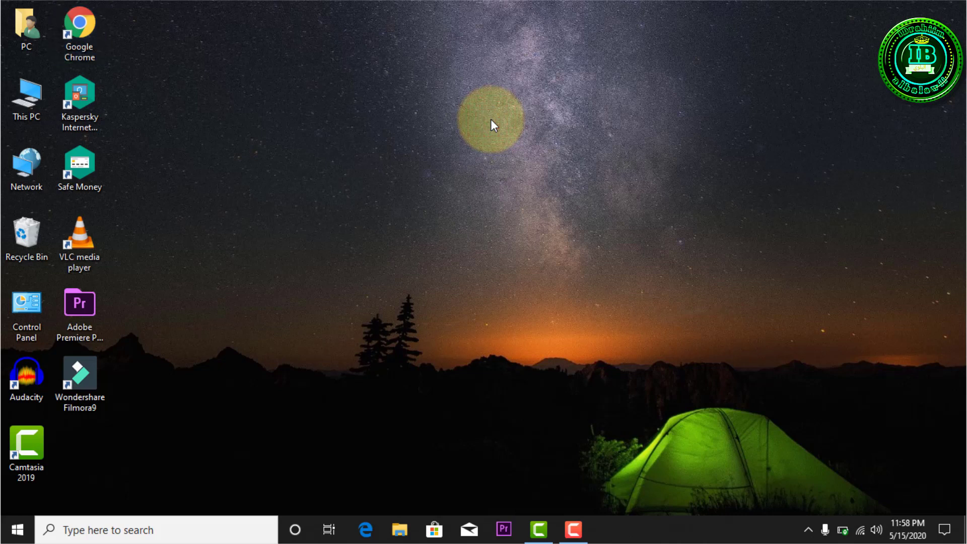